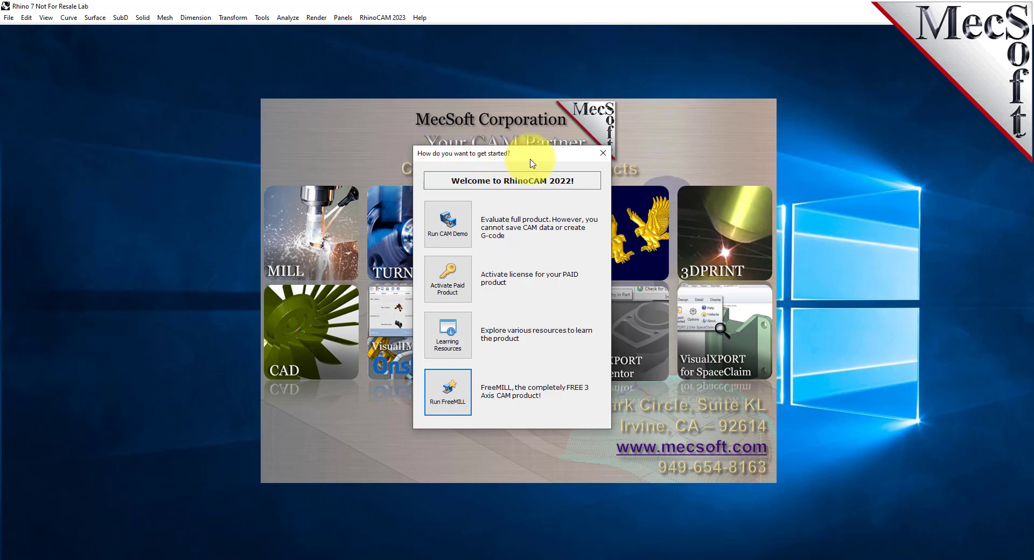
# Step: Start FreeMILL and import the STEP file FreeMILL-QSG.stp with its surfaces joined
pyautogui.click(451, 399)
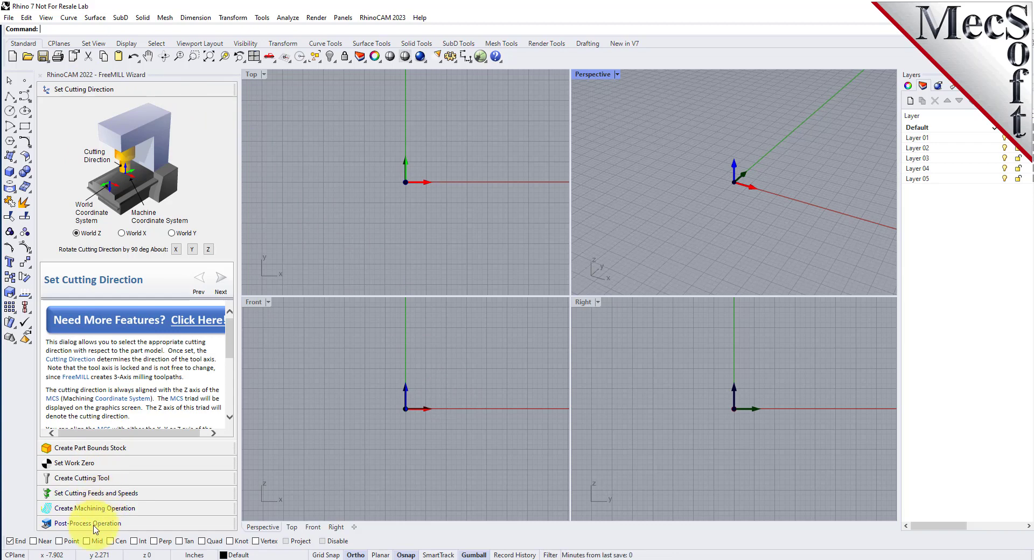
pyautogui.click(9, 17)
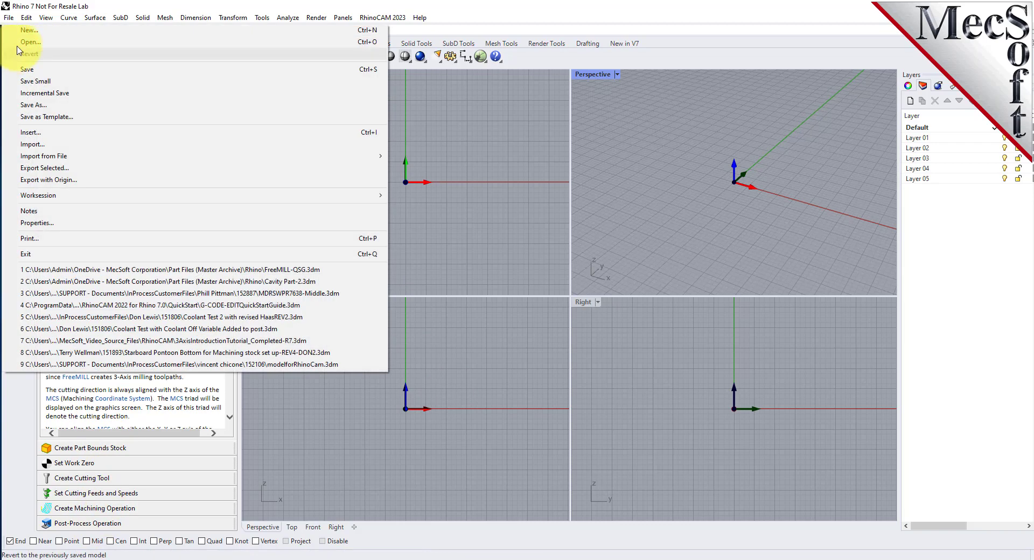
pyautogui.click(24, 41)
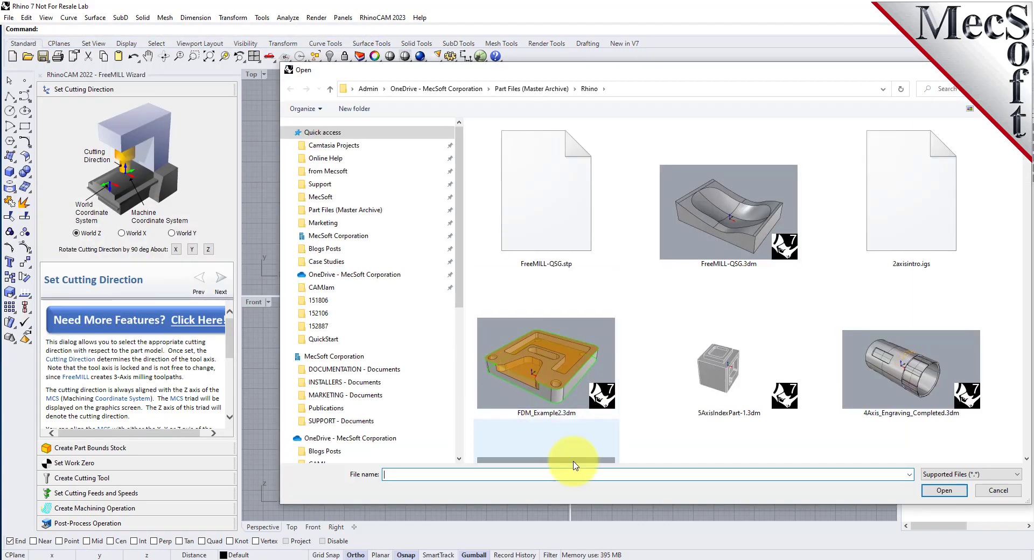
pyautogui.click(556, 198)
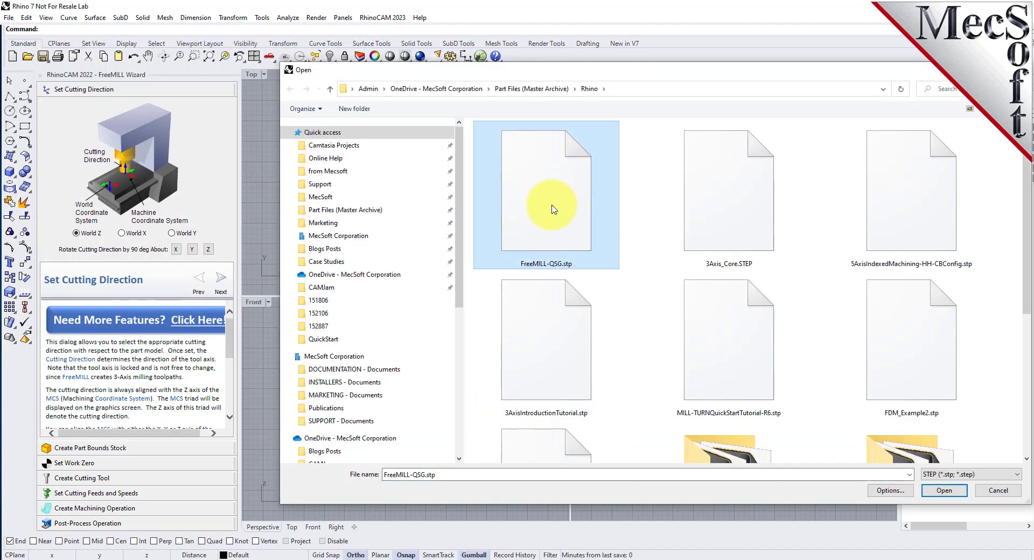
pyautogui.click(944, 490)
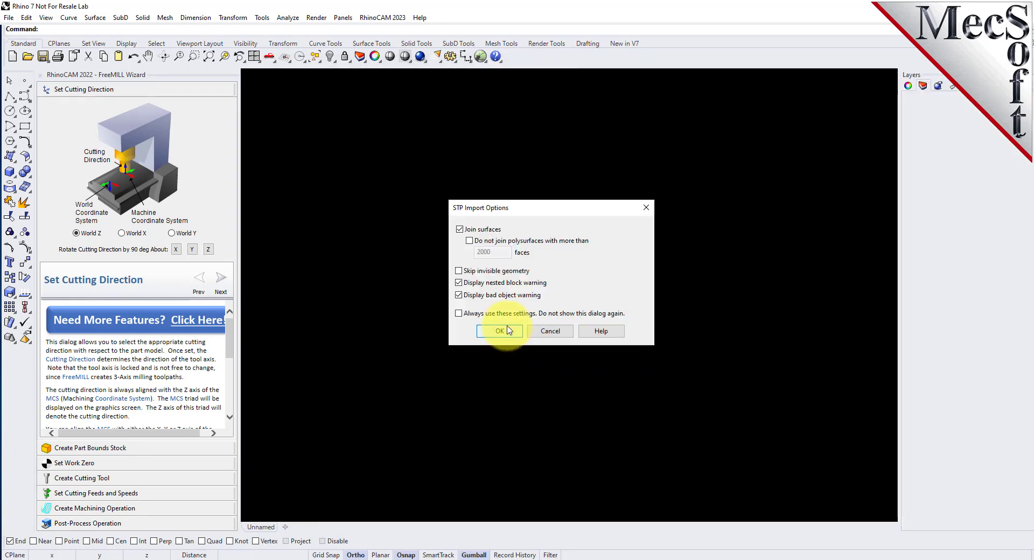
pyautogui.click(500, 331)
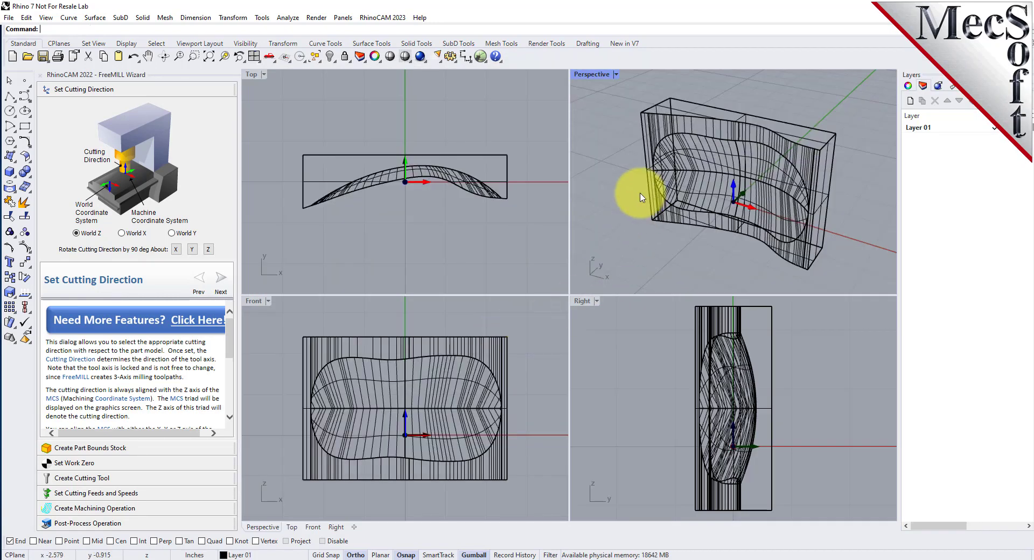
# Step: Maximize the Perspective viewport and preview the imported part with the Shade command
pyautogui.doubleClick(598, 74)
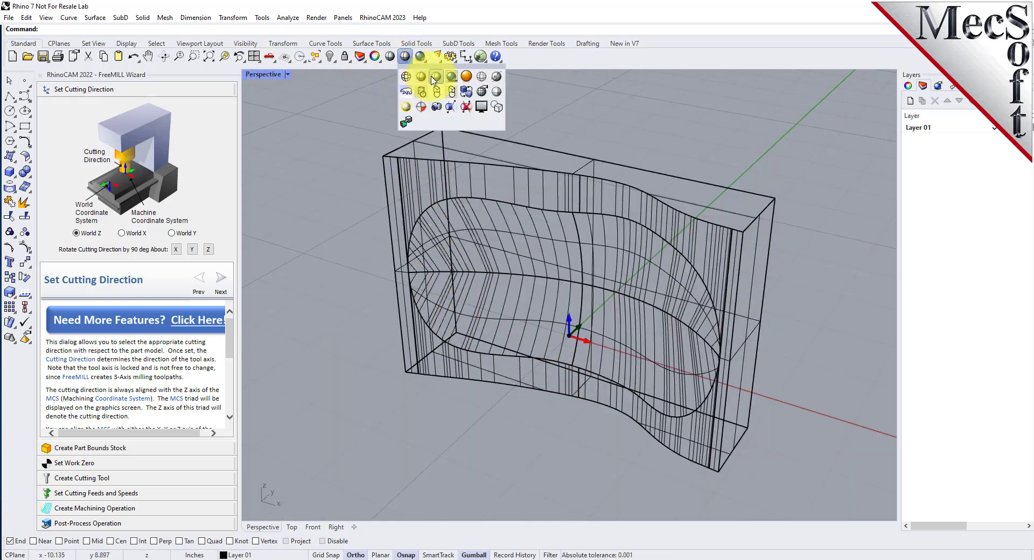
pyautogui.click(405, 57)
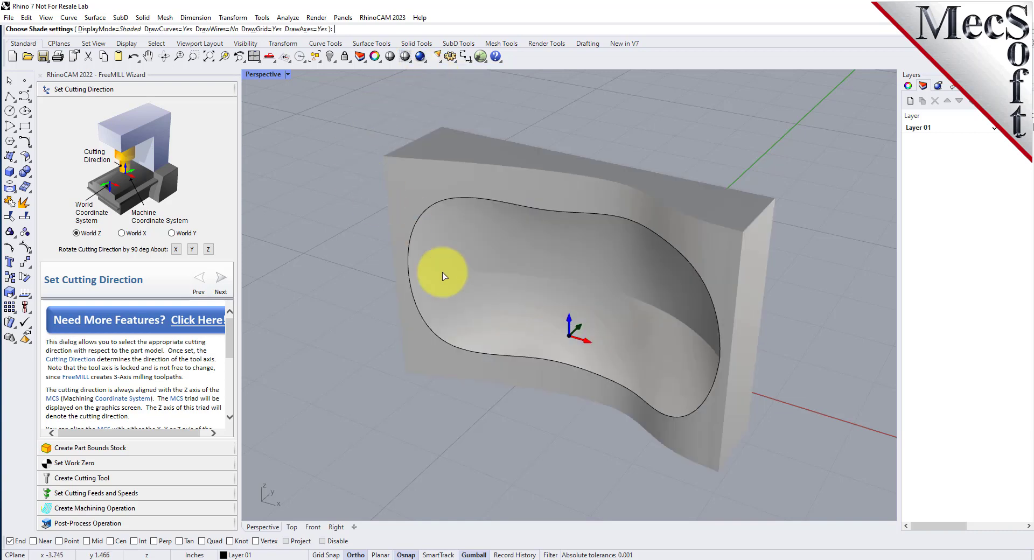
pyautogui.click(405, 57)
pyautogui.click(419, 82)
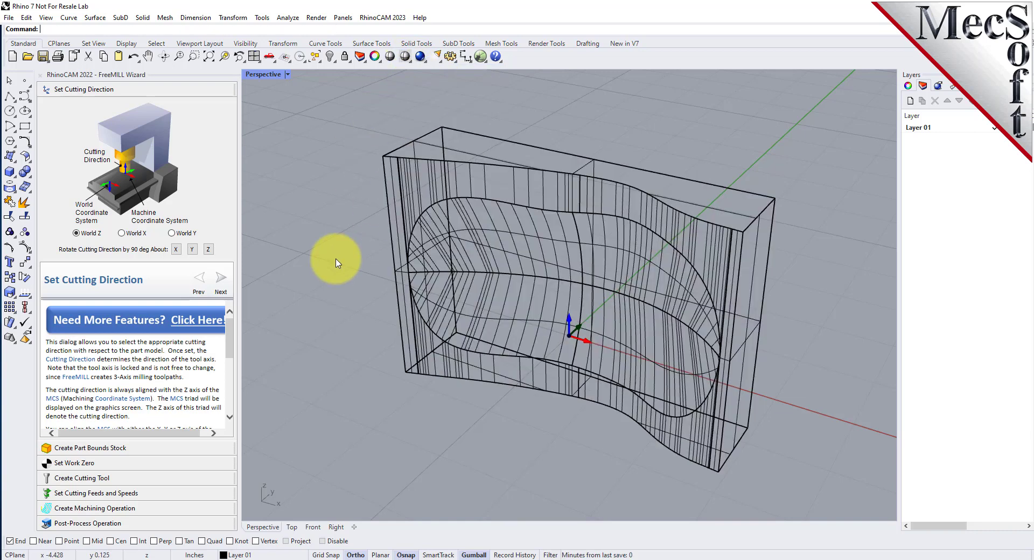
# Step: Rotate the whole part -90 degrees about the X axis so its cavity faces up along world Z
pyautogui.click(412, 369)
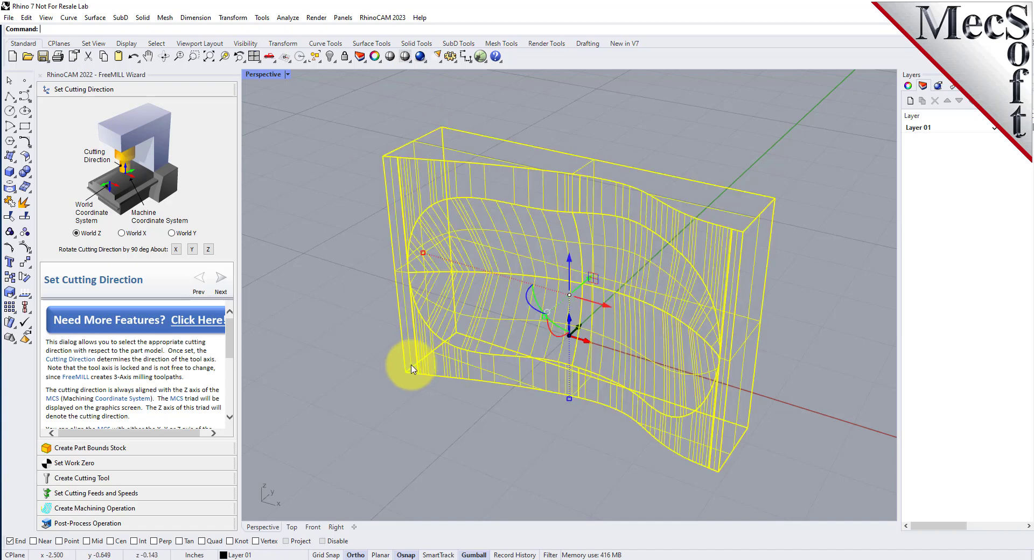
pyautogui.click(558, 337)
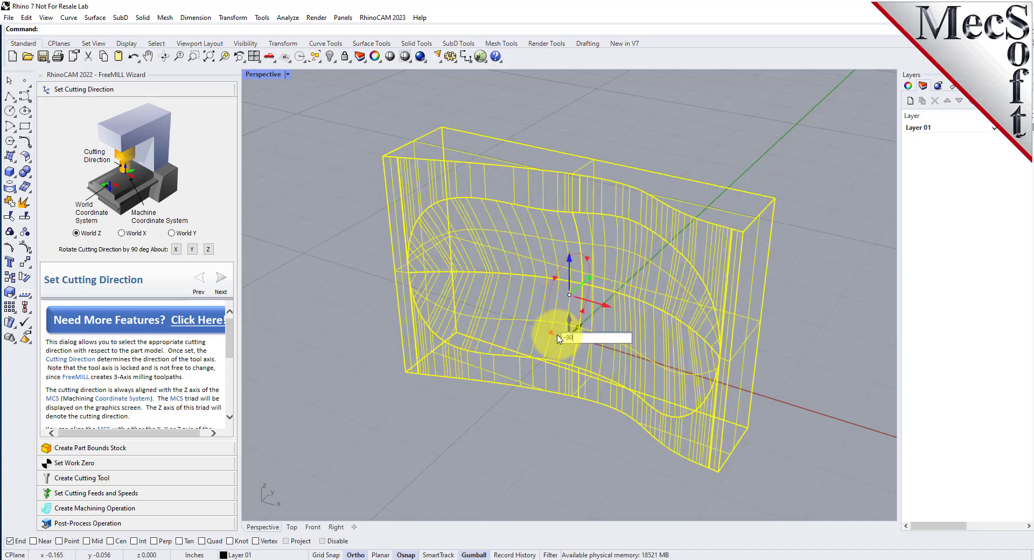
pyautogui.write('-90')
pyautogui.press('Return')
pyautogui.click(375, 406)
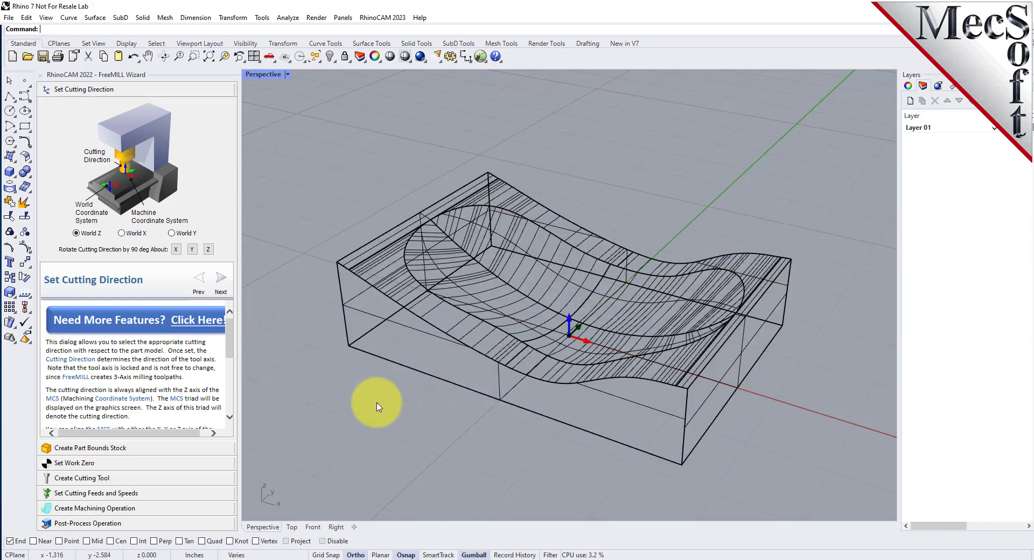
# Step: Switch the Perspective viewport to shaded display and inspect the reoriented part
pyautogui.click(411, 61)
pyautogui.click(419, 76)
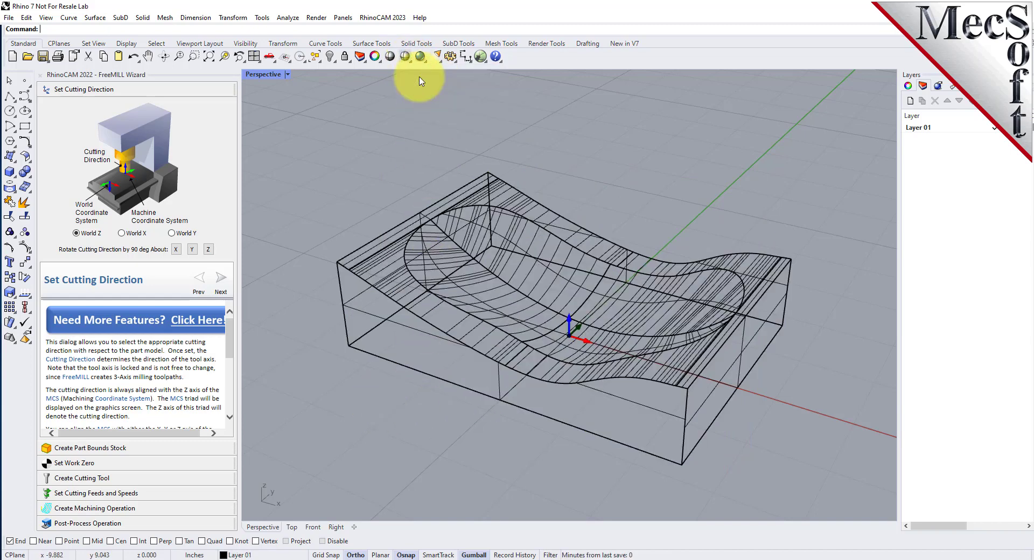
pyautogui.moveTo(608, 208)
pyautogui.mouseDown(button='right')
pyautogui.moveTo(613, 286)
pyautogui.moveTo(609, 196)
pyautogui.moveTo(603, 208)
pyautogui.mouseUp(button='right')
pyautogui.moveTo(450, 451); pyautogui.dragTo(530, 458, button='right')
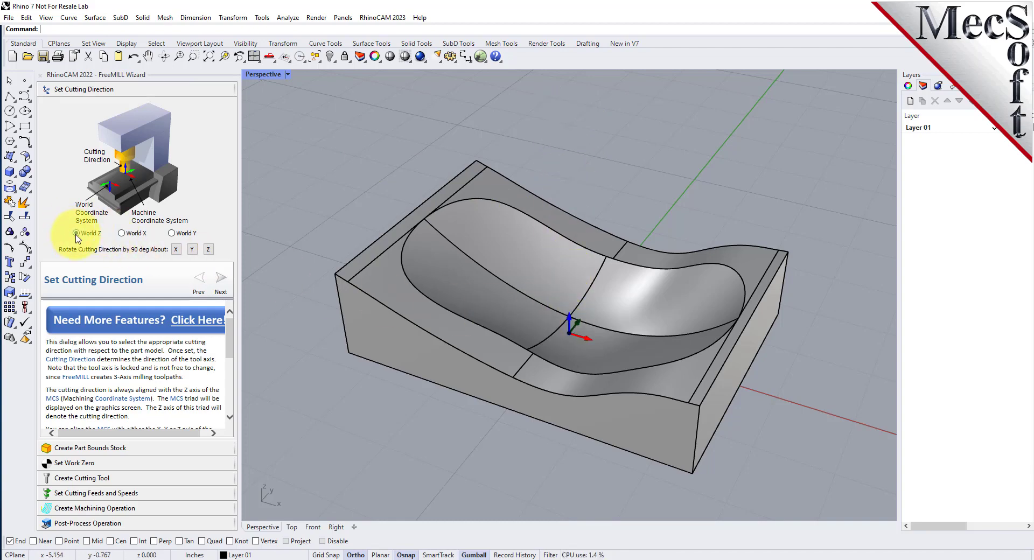
# Step: Create the part bounds stock with a Z+ offset of 0.125 inch and zero X and Y offsets
pyautogui.click(112, 448)
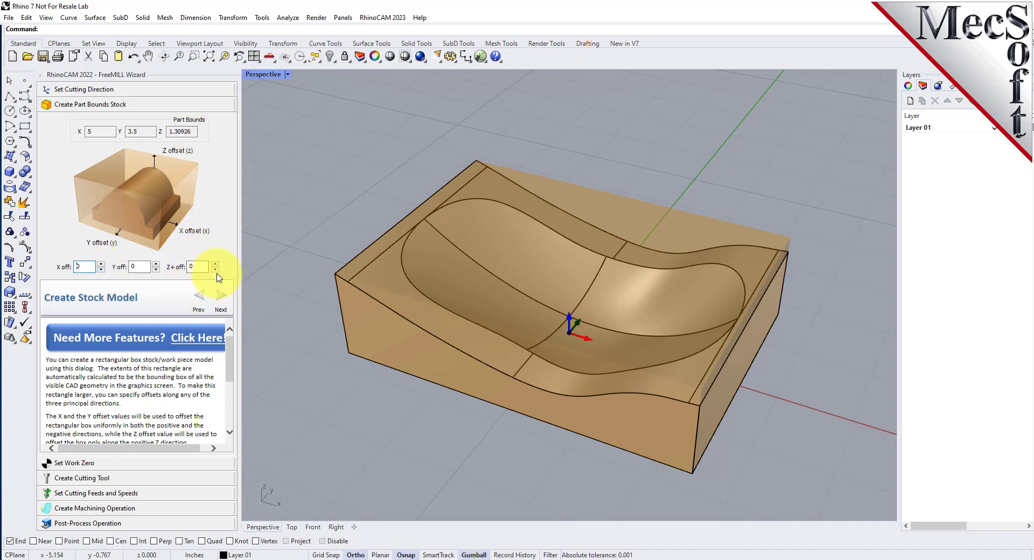
pyautogui.moveTo(196, 266); pyautogui.dragTo(163, 259)
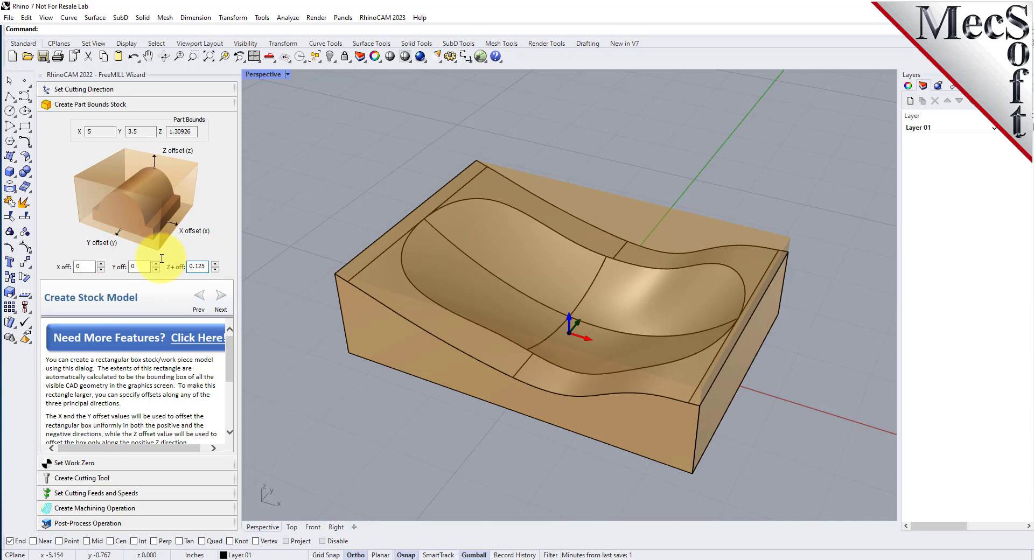
pyautogui.write('0.125')
pyautogui.click(139, 266)
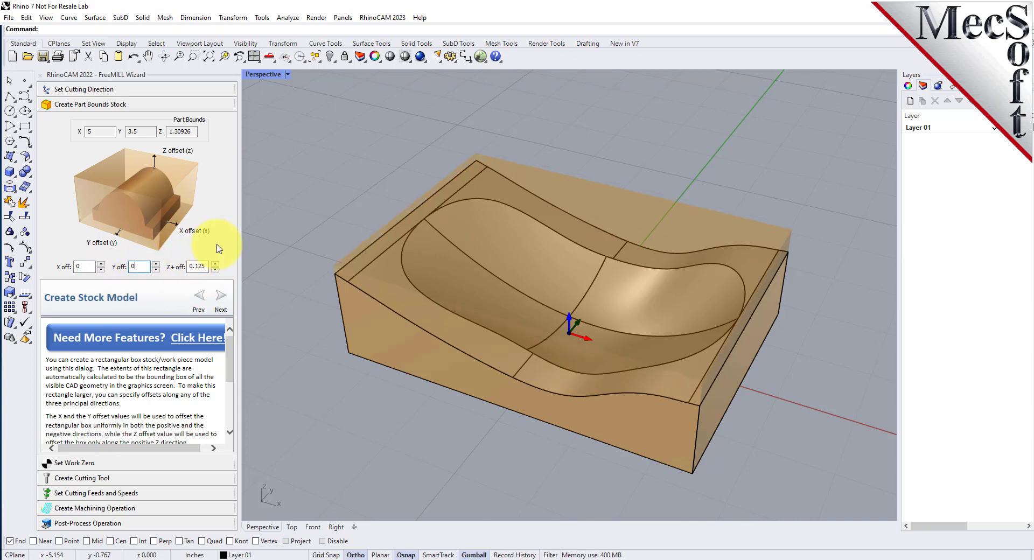
pyautogui.moveTo(636, 299); pyautogui.dragTo(678, 286, button='right')
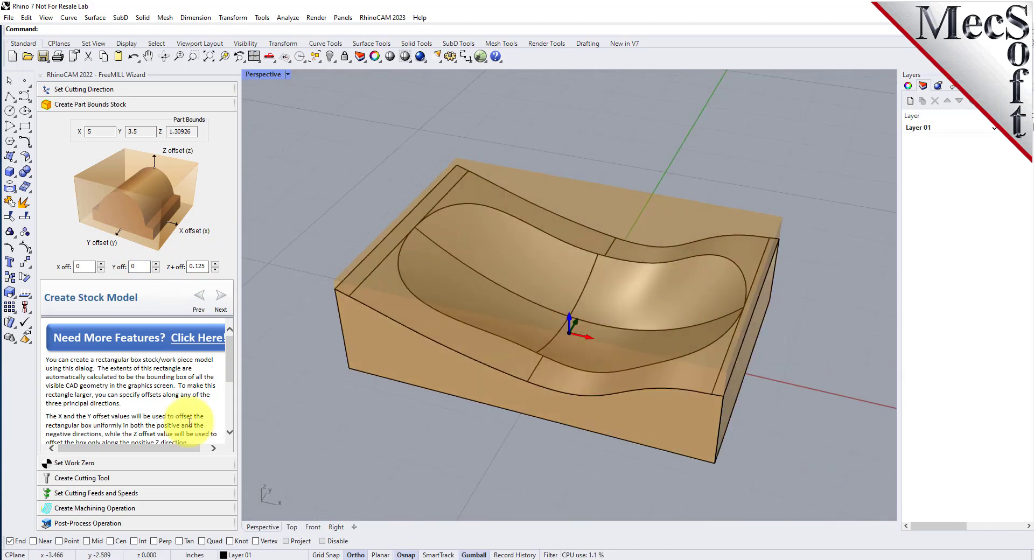
# Step: Set the work zero to the stock box, using the Highest Z face and the South West position
pyautogui.click(87, 464)
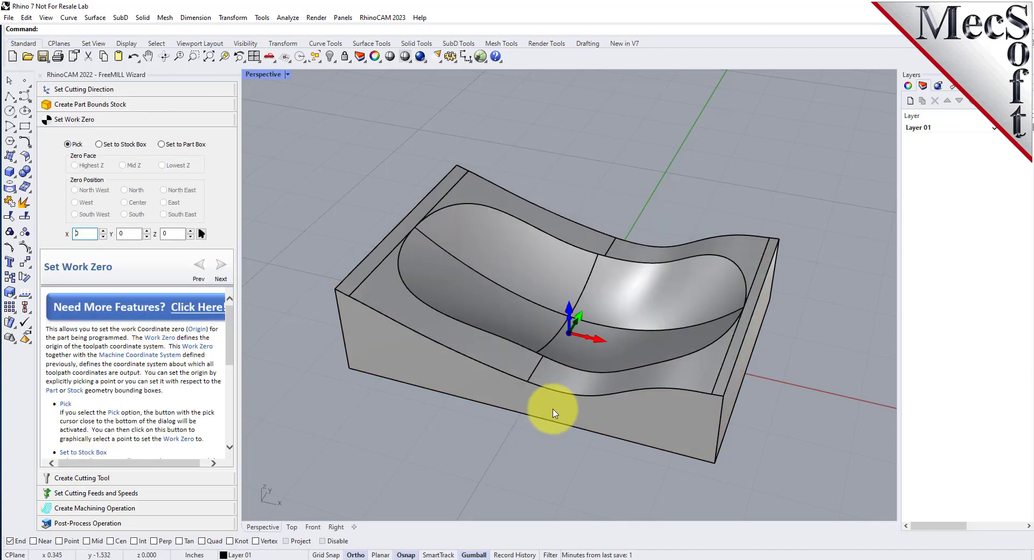
pyautogui.scroll(-2, 558, 411)
pyautogui.scroll(2, 549, 413)
pyautogui.scroll(2, 571, 384)
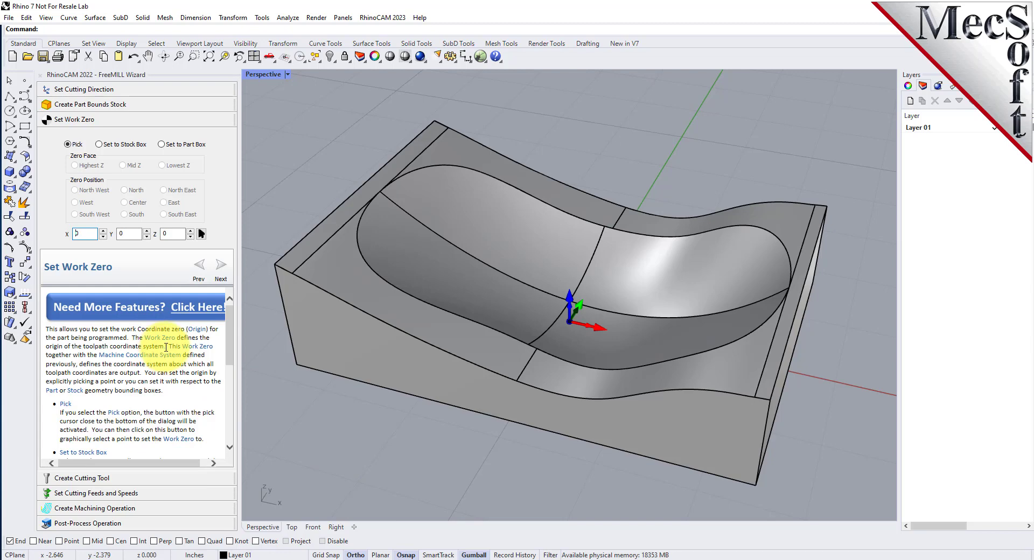
pyautogui.click(99, 145)
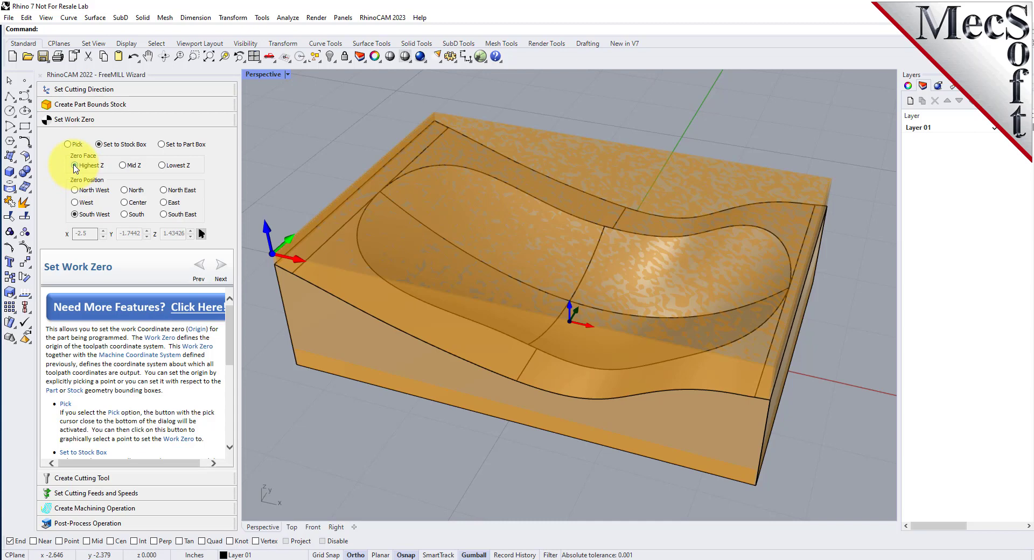
pyautogui.click(123, 166)
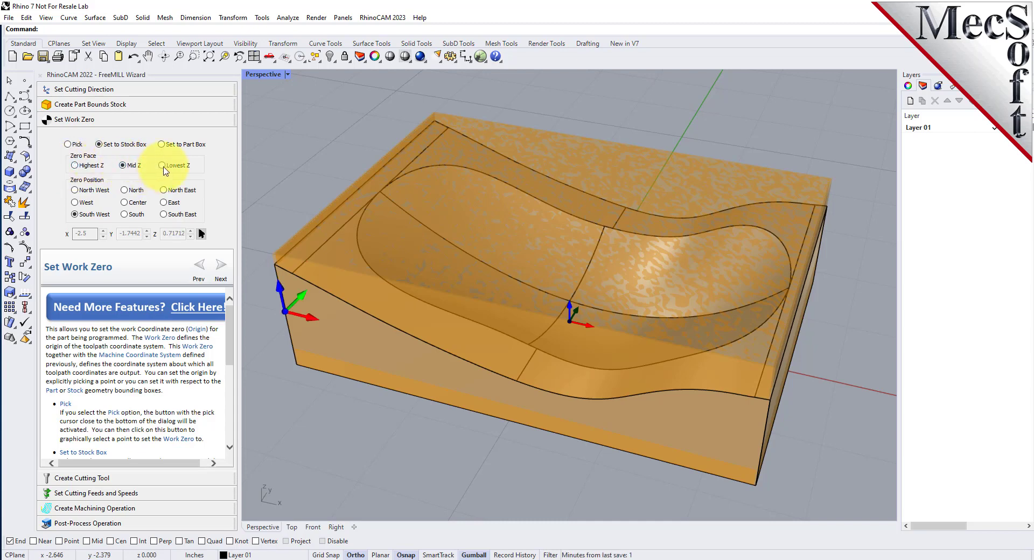
pyautogui.click(162, 166)
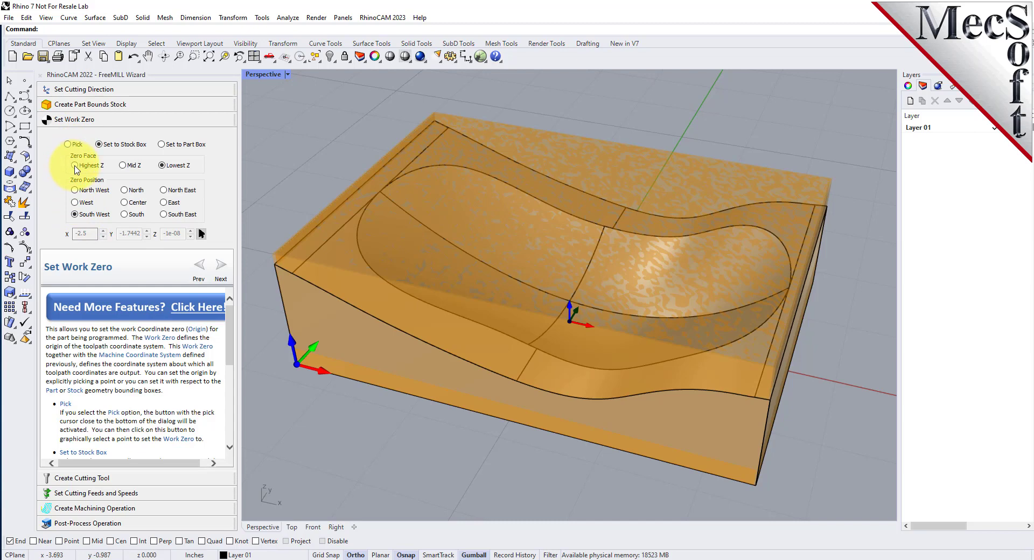
pyautogui.click(75, 167)
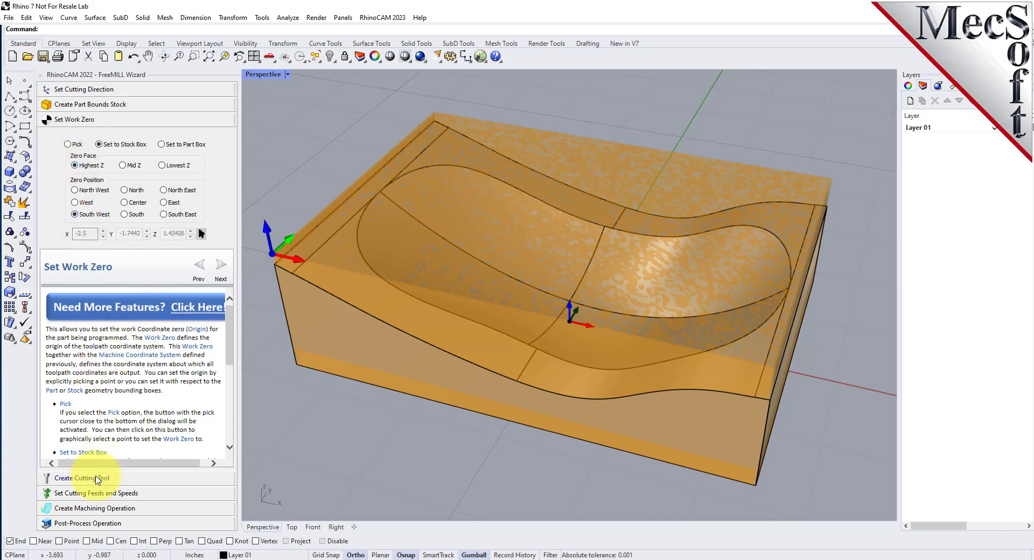
# Step: Define a flat end mill with 0.75 inch diameter, 4 inch flute length and 5 inch tool length
pyautogui.click(98, 479)
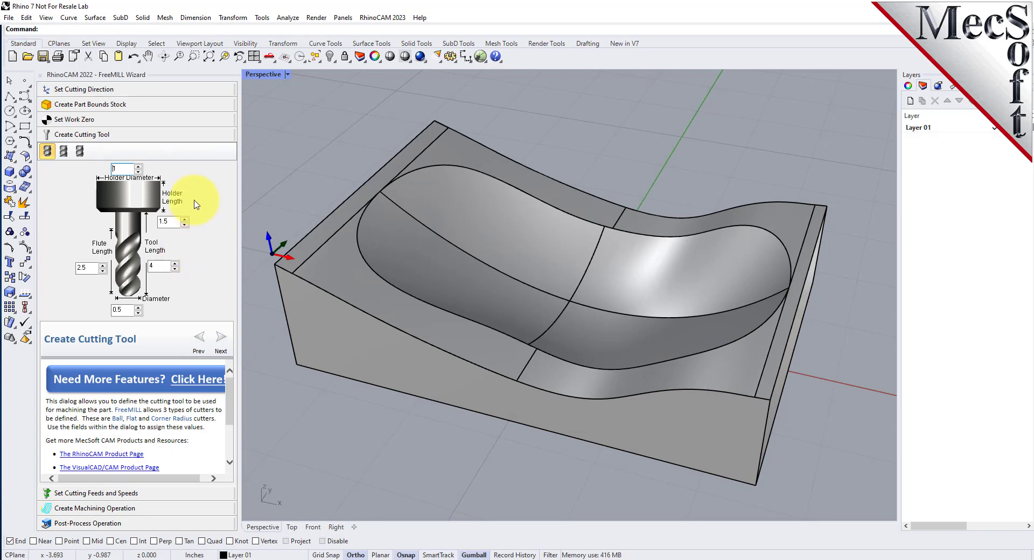
pyautogui.click(63, 152)
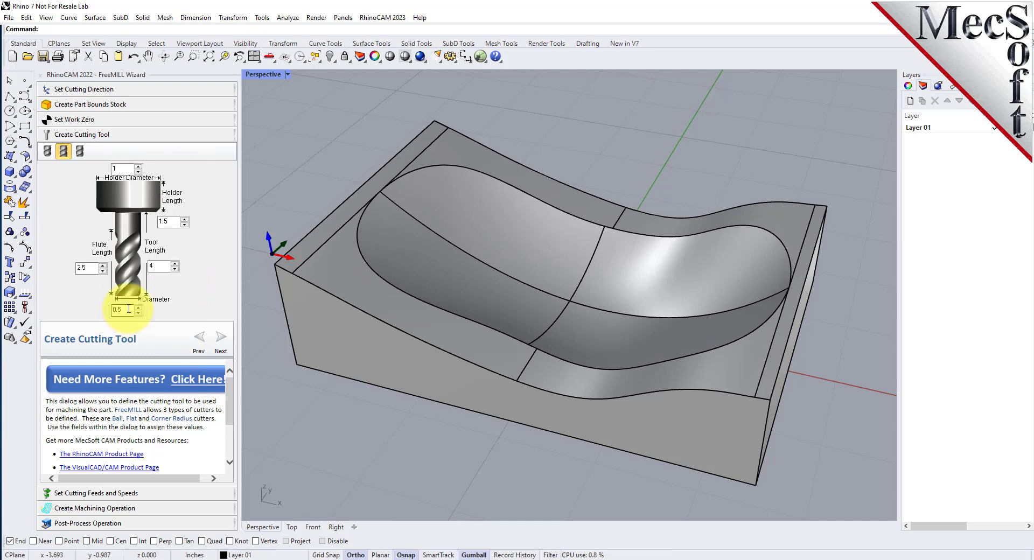
pyautogui.moveTo(128, 309); pyautogui.dragTo(107, 309)
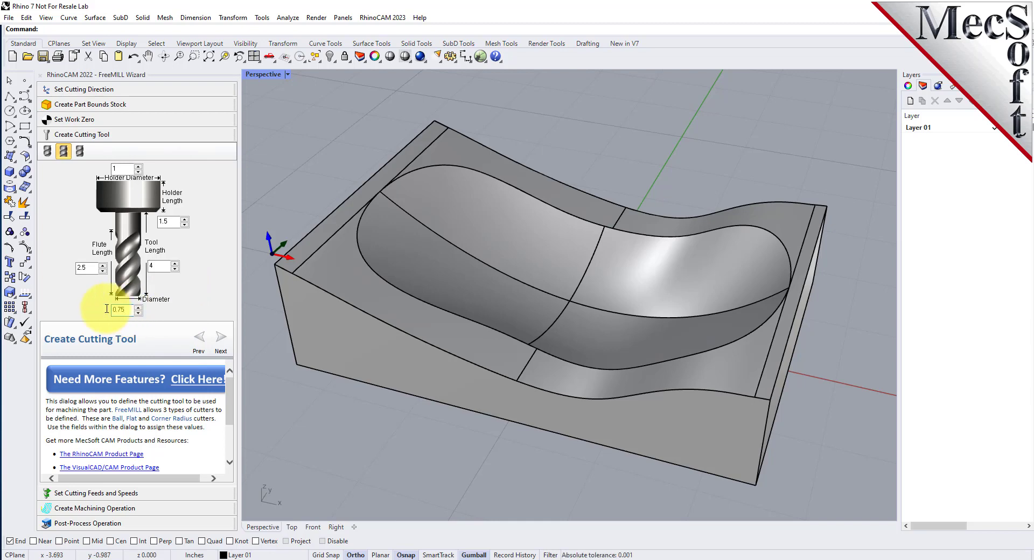
pyautogui.moveTo(154, 267); pyautogui.dragTo(58, 267)
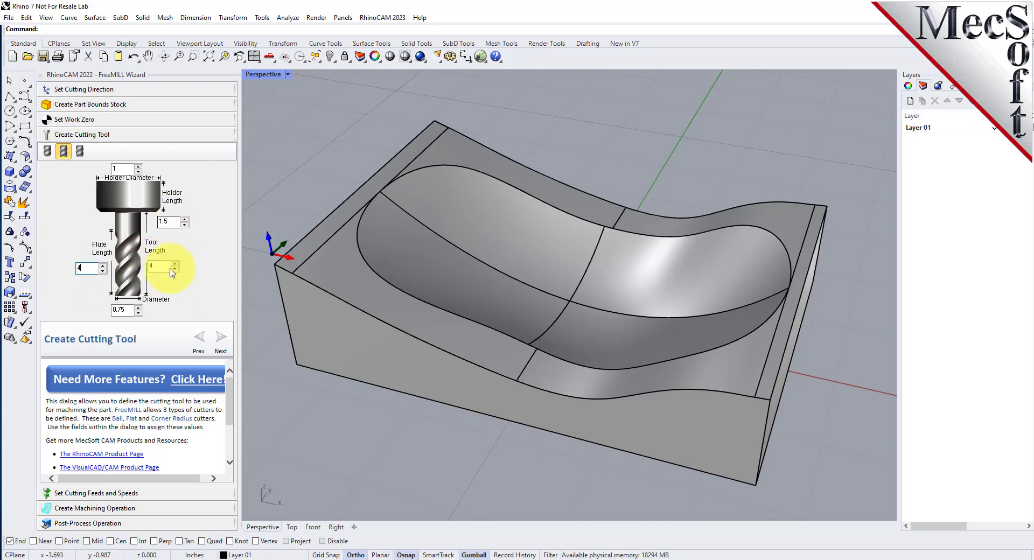
pyautogui.moveTo(164, 266); pyautogui.dragTo(132, 264)
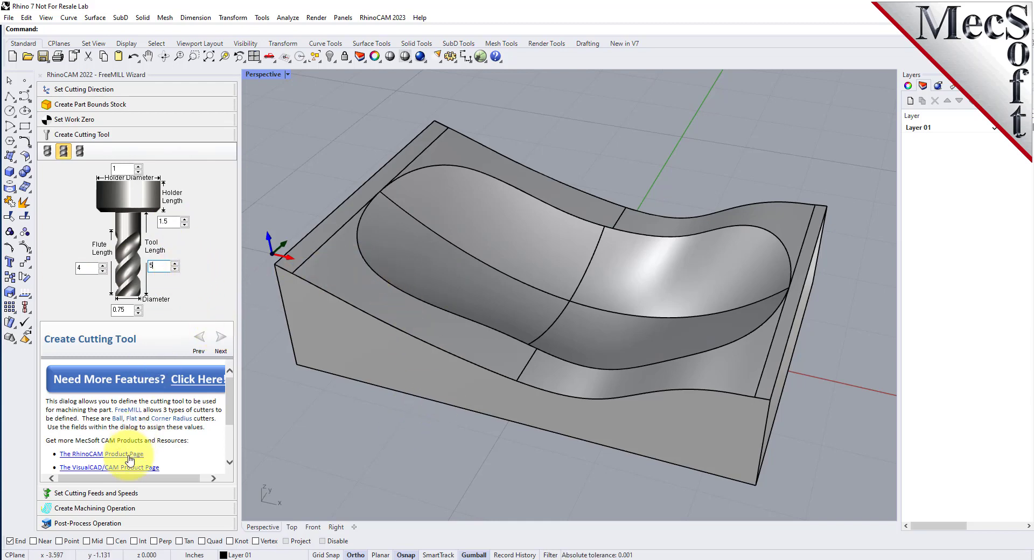
# Step: Generate the machining toolpath with a 0.02 step distance and a 0.375 stepdown distance, cutting along X
pyautogui.click(113, 493)
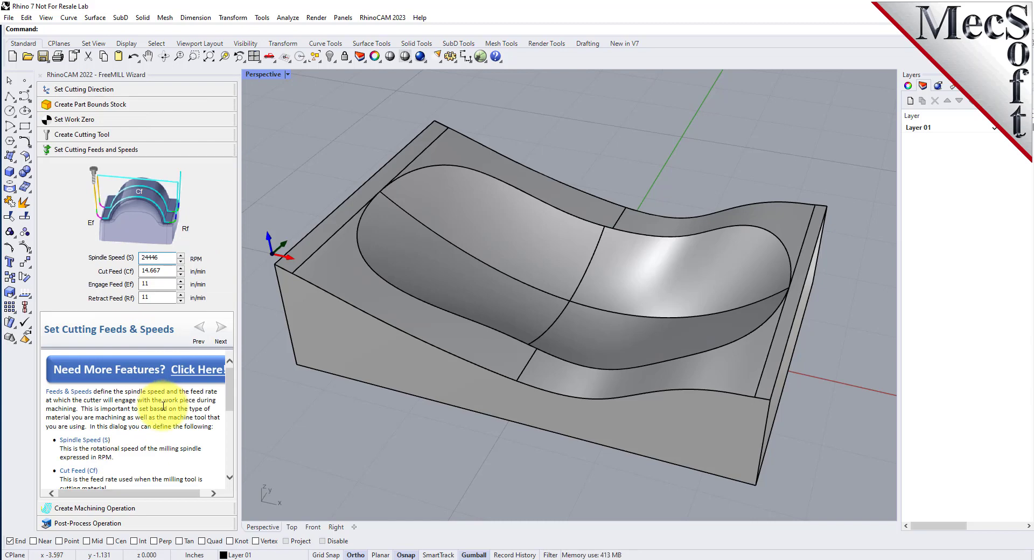
pyautogui.click(126, 510)
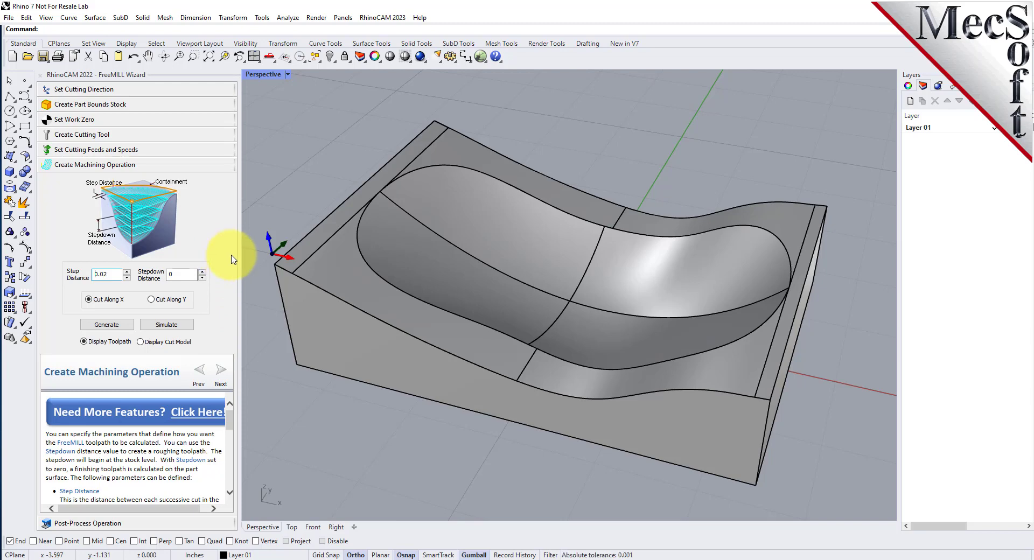
pyautogui.moveTo(112, 274); pyautogui.dragTo(69, 274)
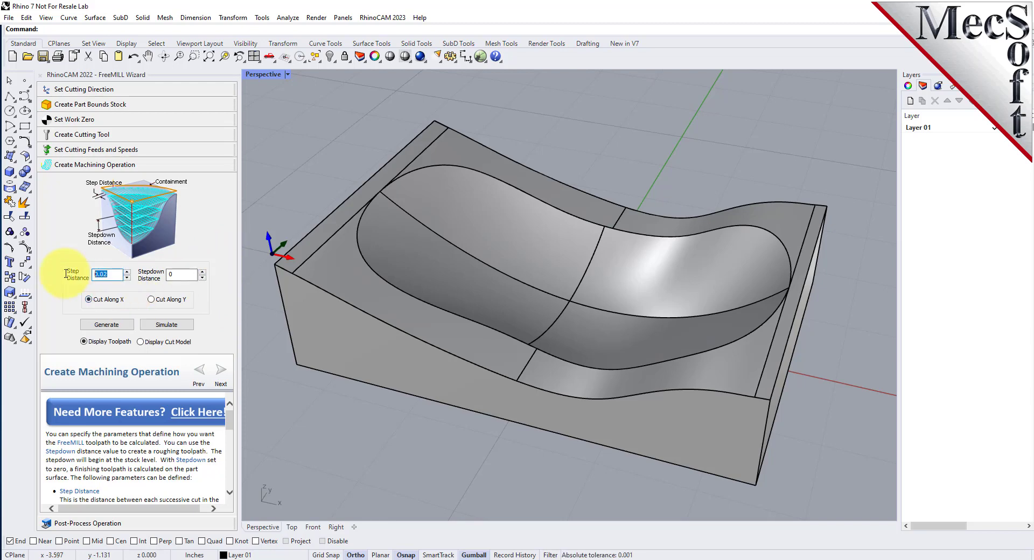
pyautogui.doubleClick(182, 274)
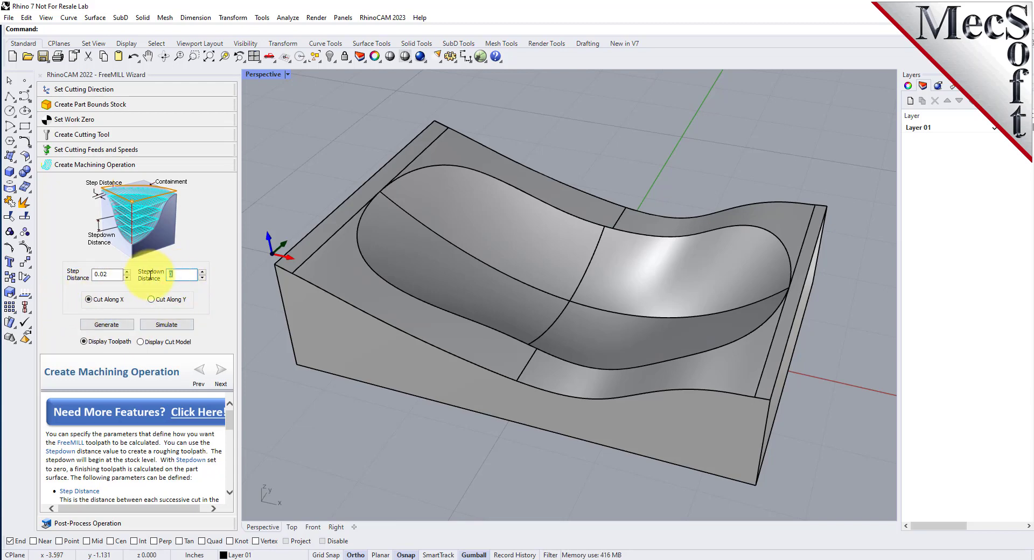
pyautogui.write('0')
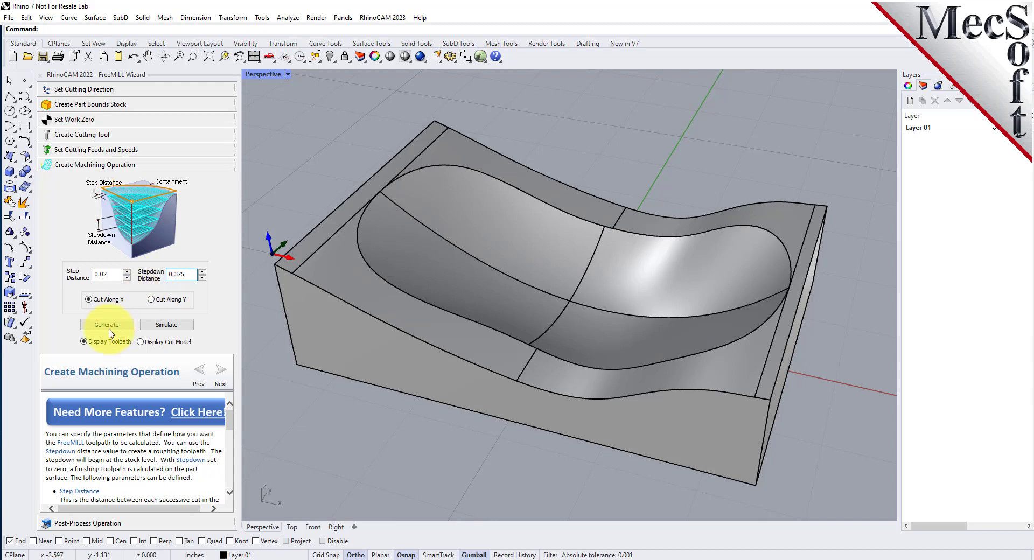
pyautogui.click(90, 300)
pyautogui.click(111, 325)
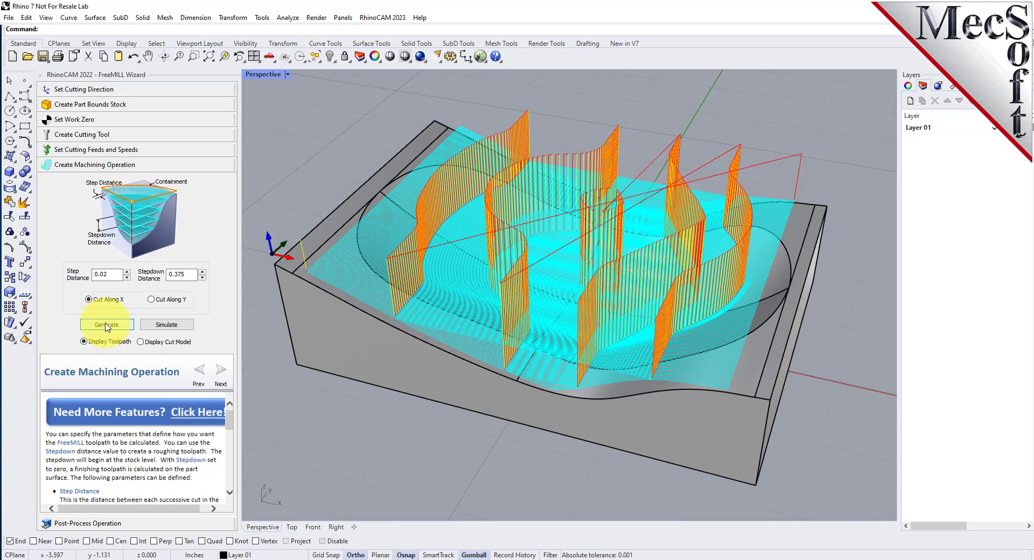
# Step: Simulate the roughing toolpath's material removal and choose Haas as the post processor for the operation
pyautogui.click(172, 325)
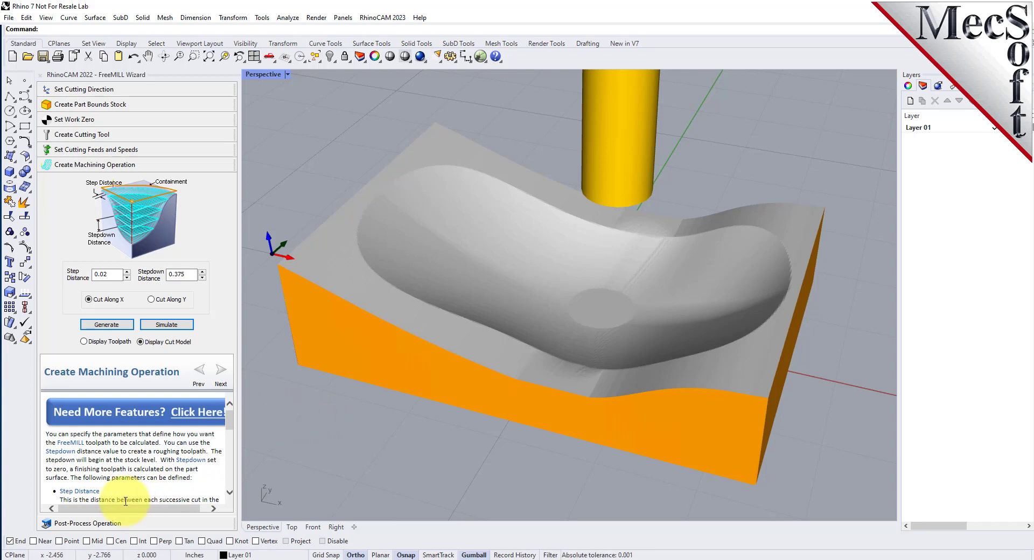
pyautogui.click(85, 522)
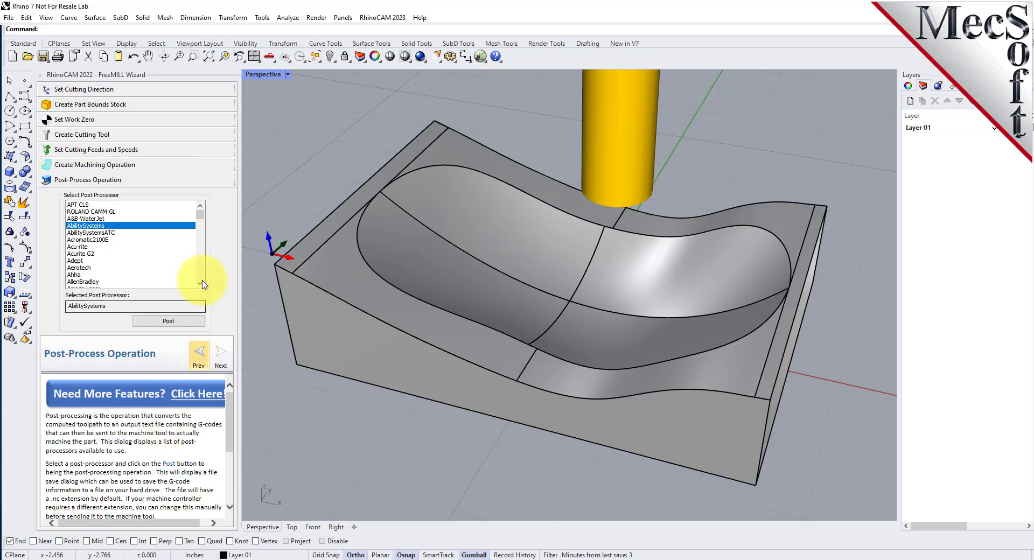
pyautogui.moveTo(200, 214); pyautogui.dragTo(200, 228)
pyautogui.scroll(-15, 201, 229)
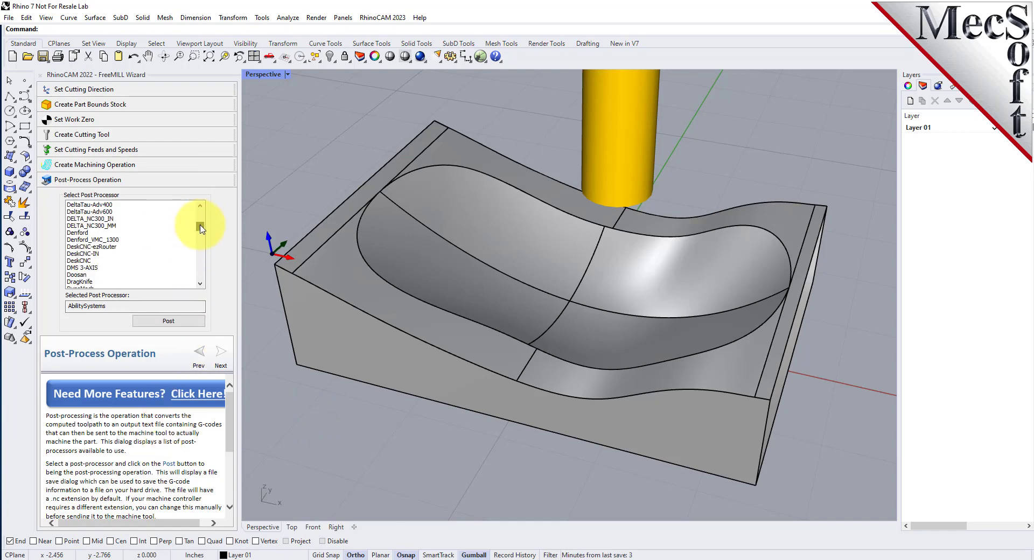
pyautogui.scroll(-15, 155, 247)
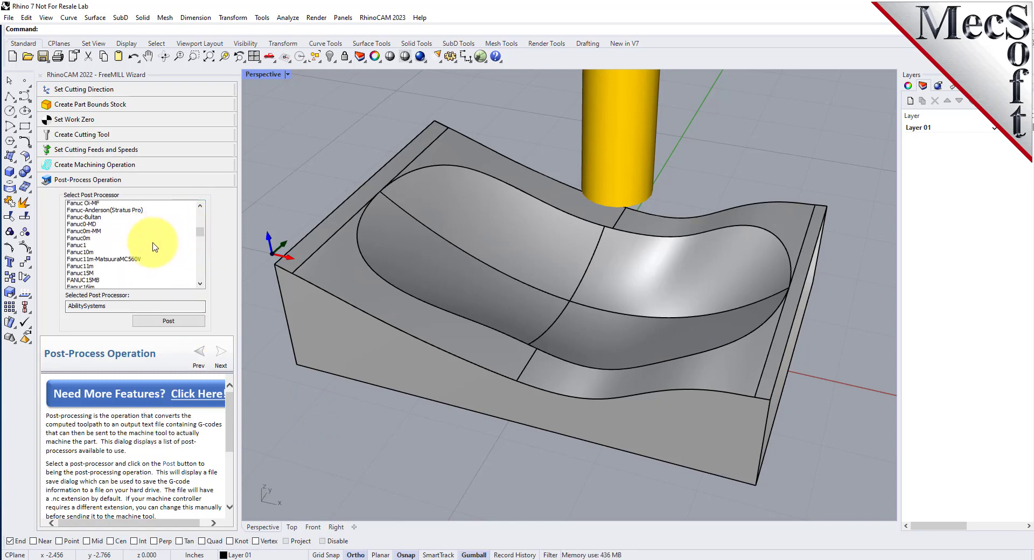
pyautogui.scroll(-5, 154, 247)
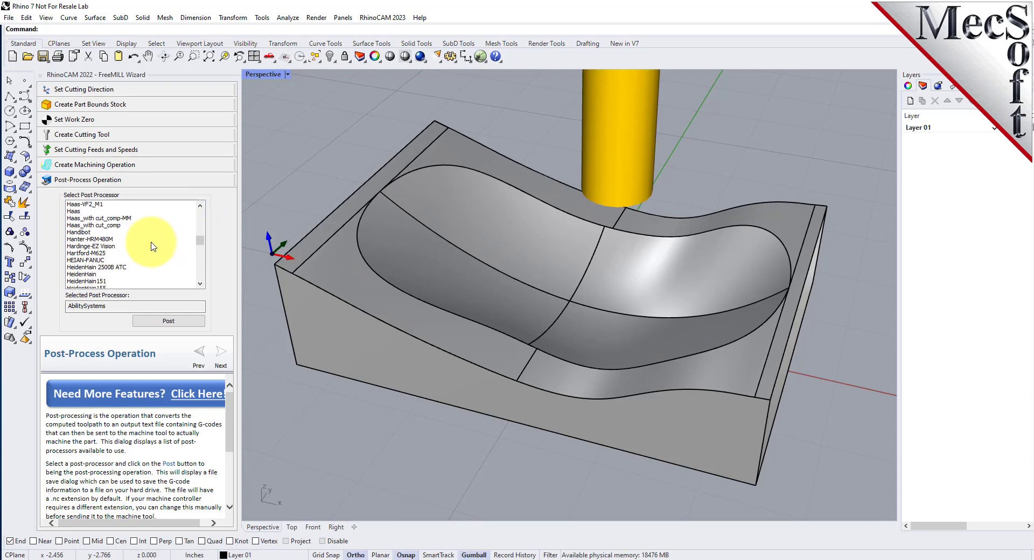
pyautogui.click(81, 247)
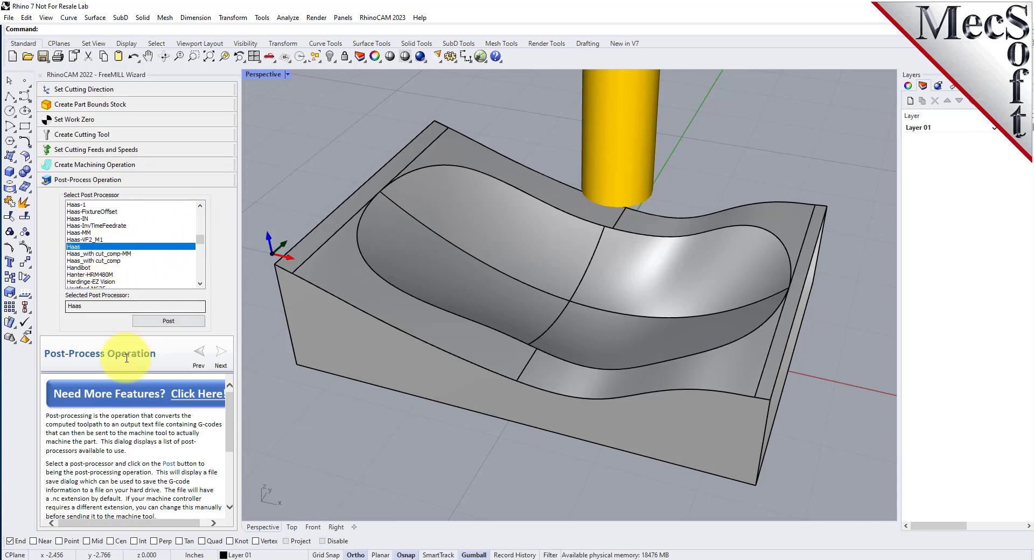
# Step: Post the roughing toolpath and save the G-code as FreeMILL-HHRough.nc in the Rhino folder
pyautogui.click(162, 322)
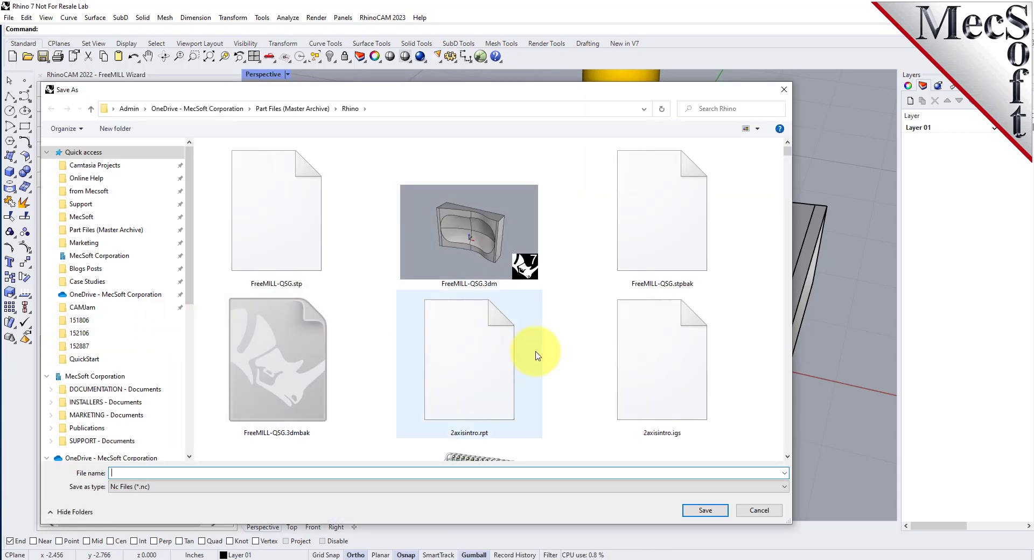
pyautogui.click(274, 233)
pyautogui.click(159, 474)
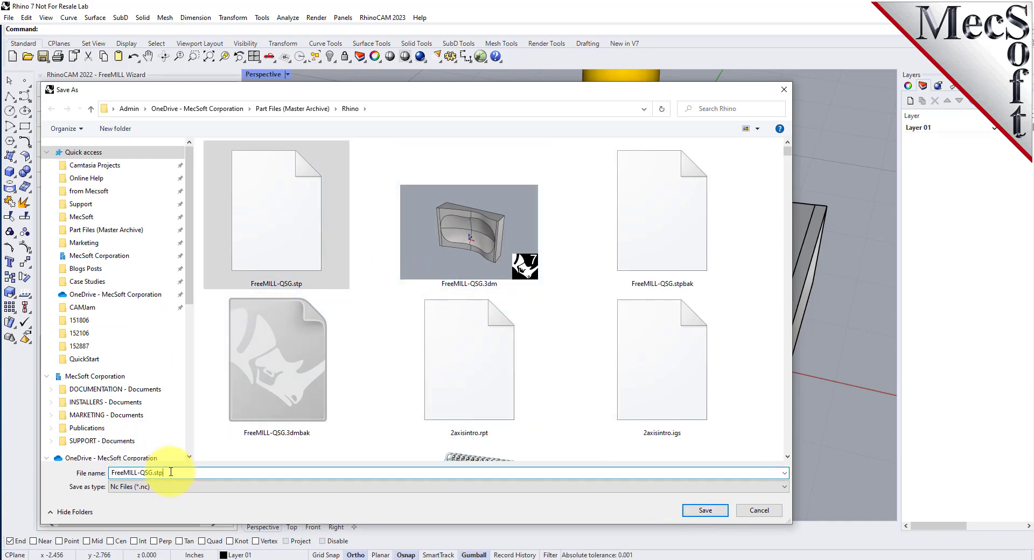
pyautogui.press('BackSpace')
pyautogui.press('BackSpace')
pyautogui.press('BackSpace')
pyautogui.press('BackSpace')
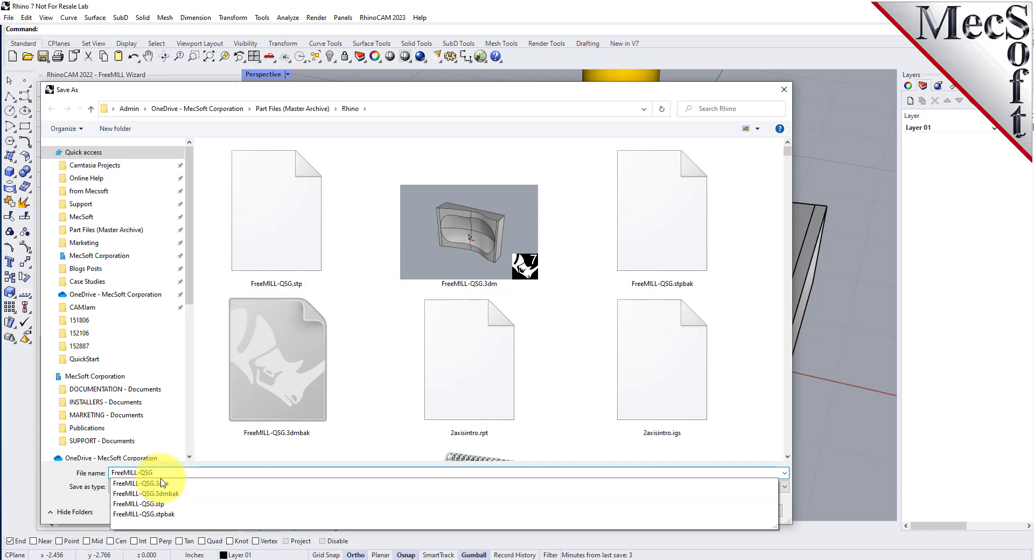
pyautogui.write('nc')
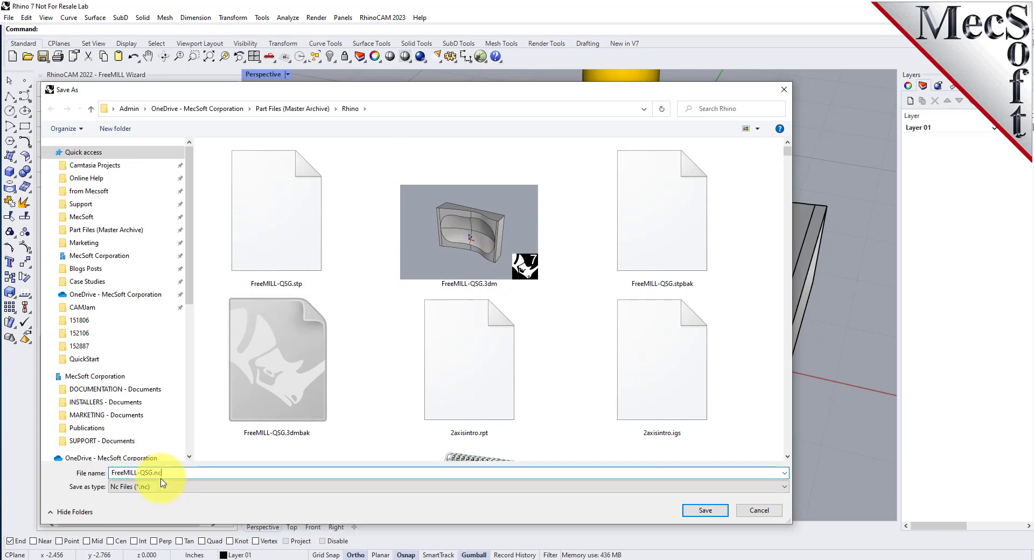
pyautogui.click(141, 471)
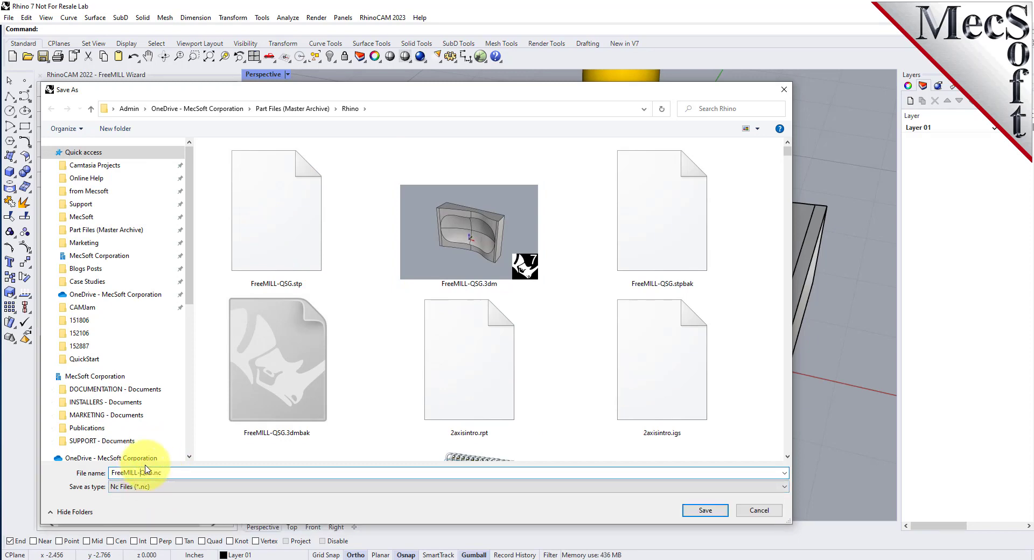
pyautogui.write('HA')
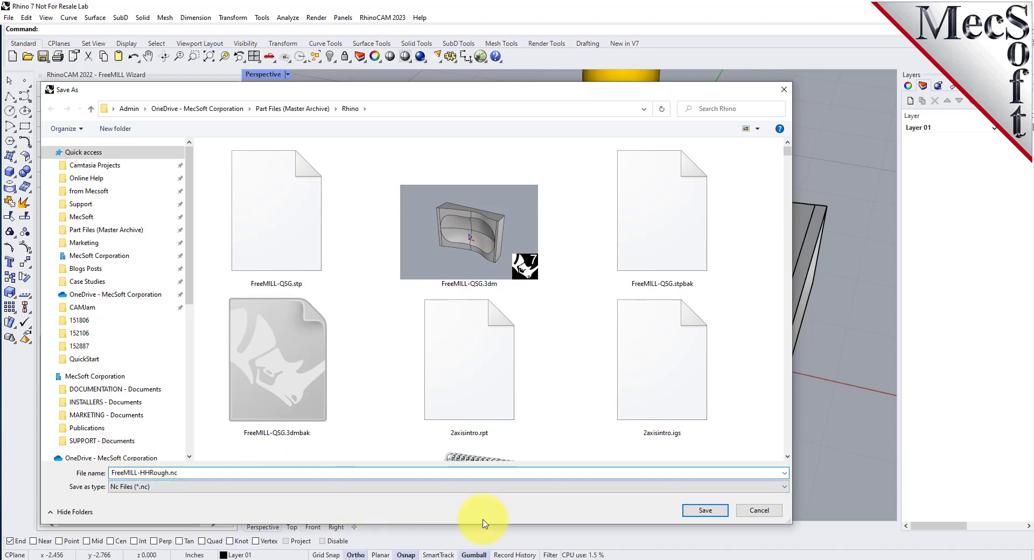
pyautogui.click(710, 514)
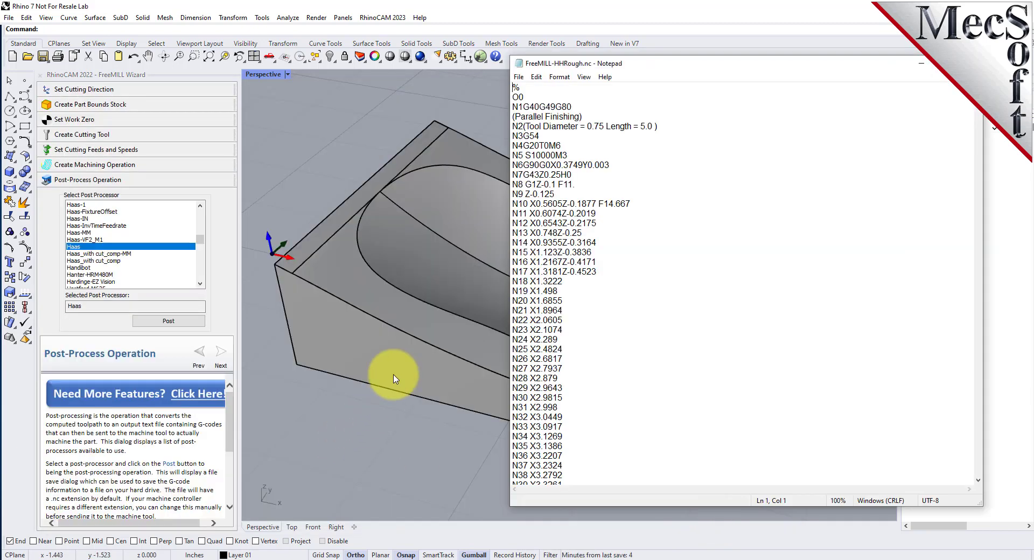
# Step: Review the posted roughing G-code in Notepad through to its last line and close the file
pyautogui.moveTo(566, 64); pyautogui.dragTo(441, 61)
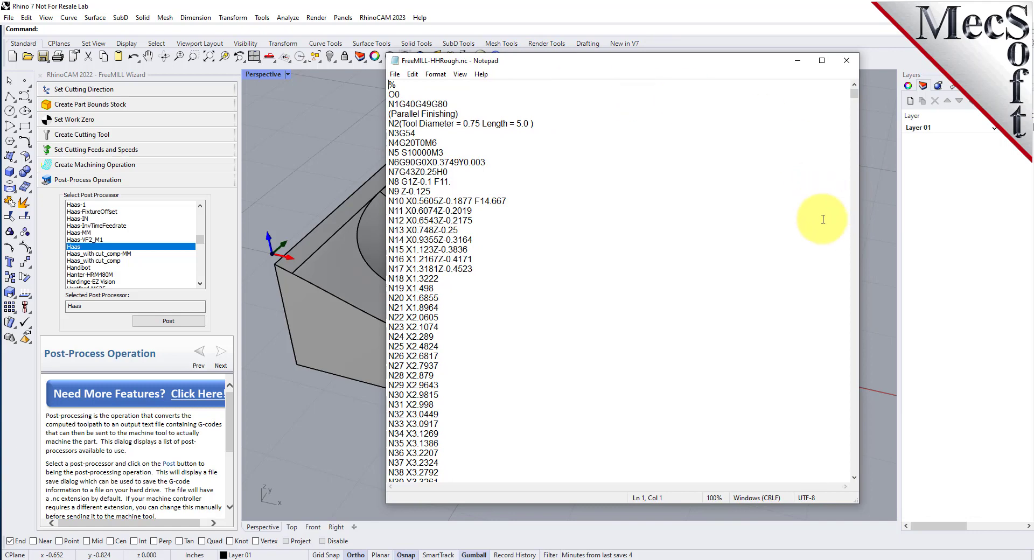
pyautogui.moveTo(619, 60); pyautogui.dragTo(619, 153)
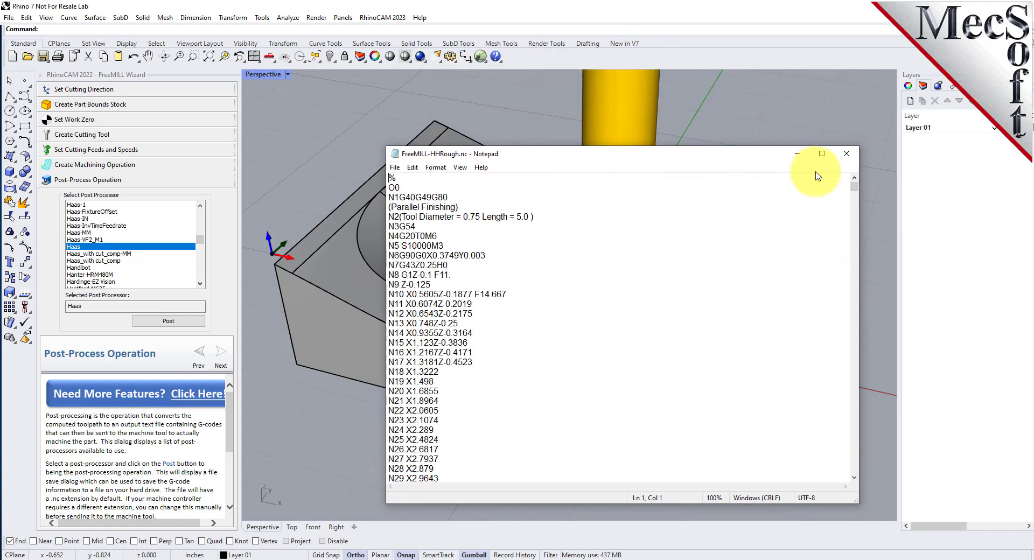
pyautogui.moveTo(855, 187); pyautogui.dragTo(819, 357)
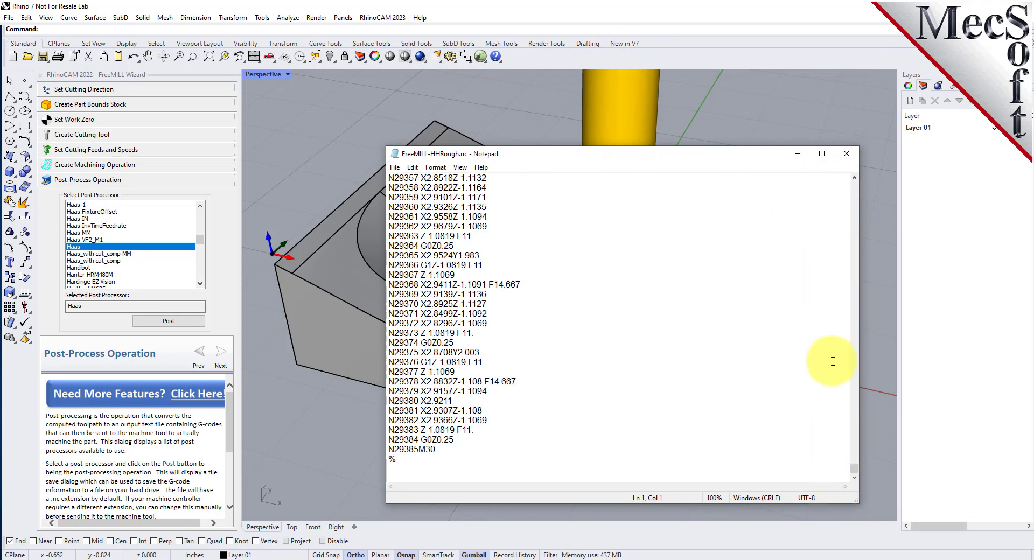
pyautogui.click(847, 153)
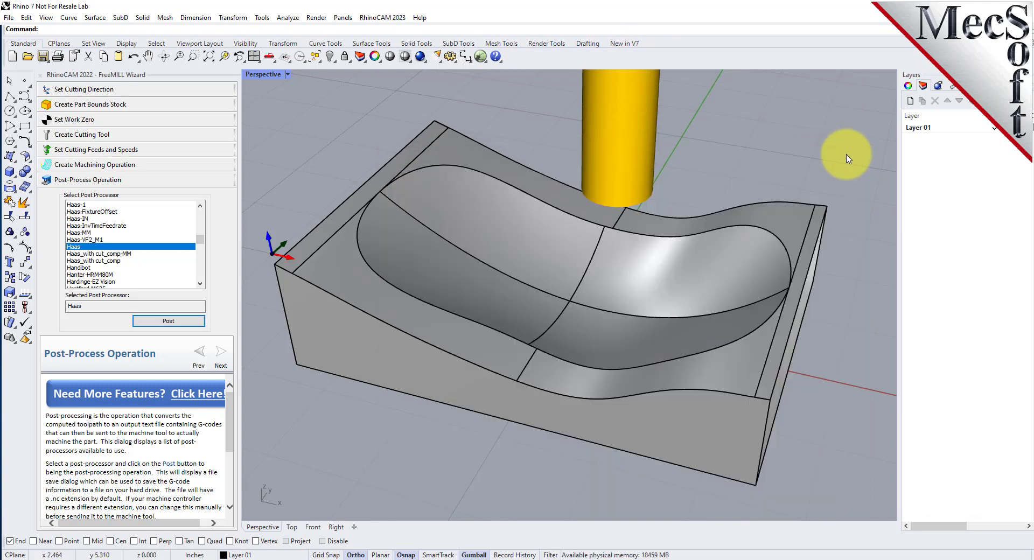
# Step: Define a ball end mill with a 0.125 inch diameter as the finishing tool
pyautogui.click(111, 135)
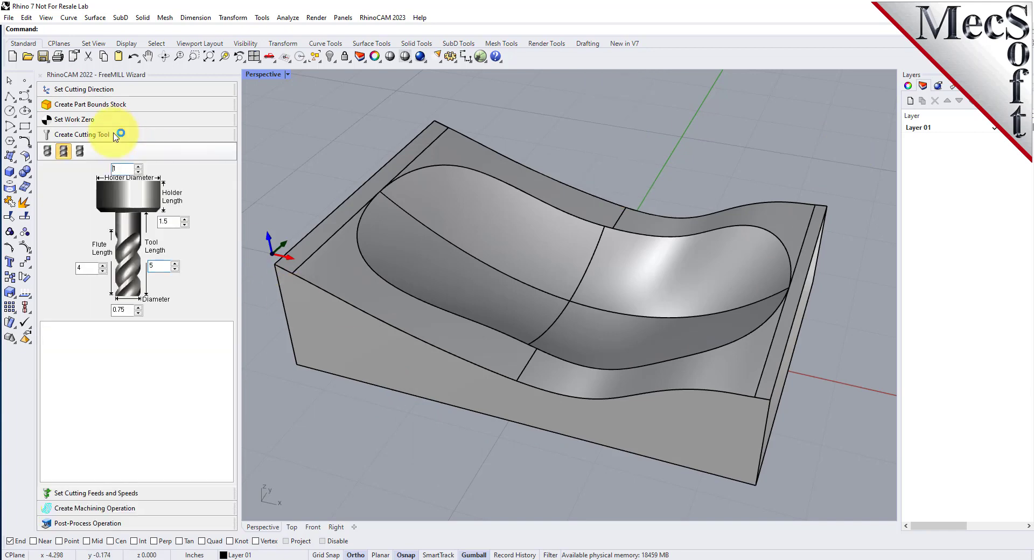
pyautogui.click(47, 152)
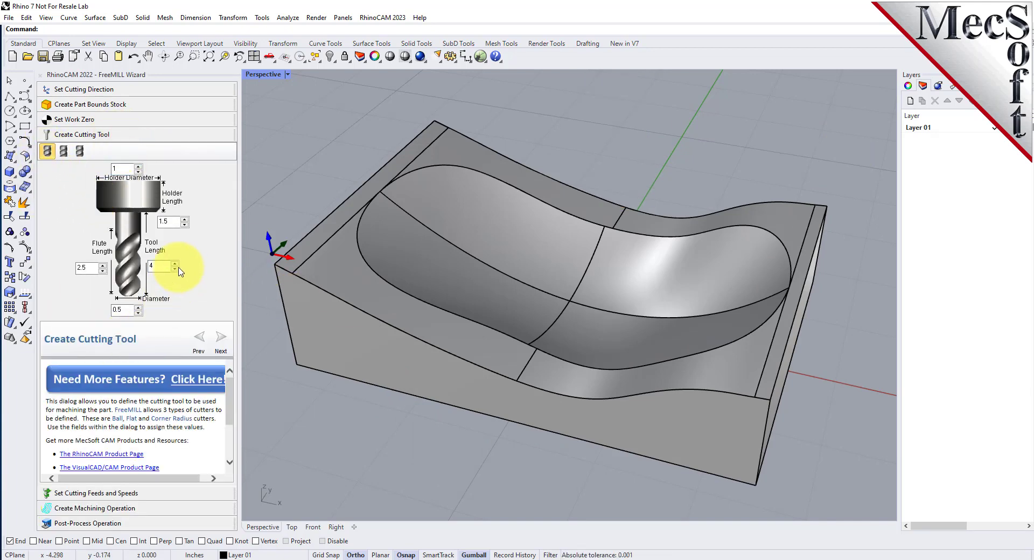
pyautogui.click(123, 310)
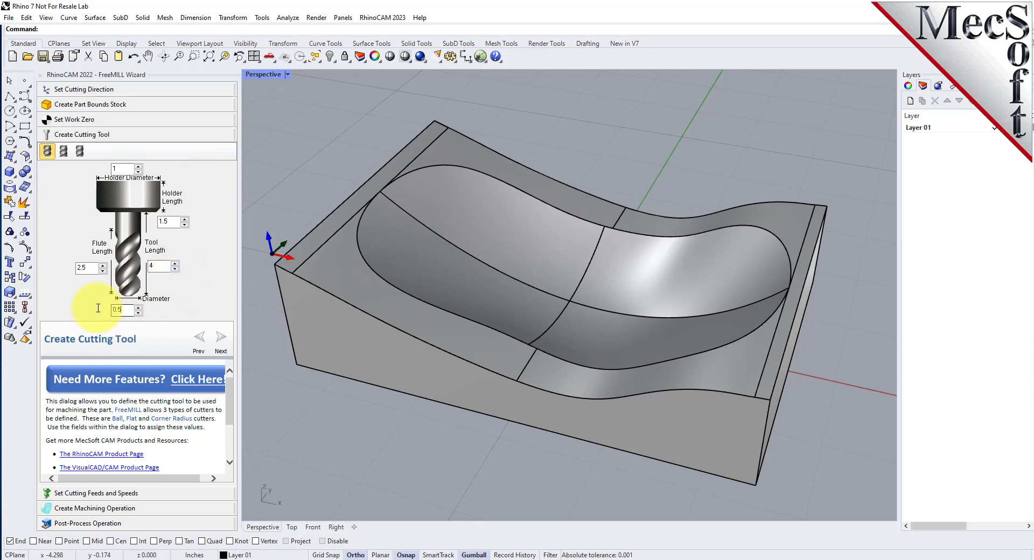
pyautogui.write('0')
pyautogui.click(167, 221)
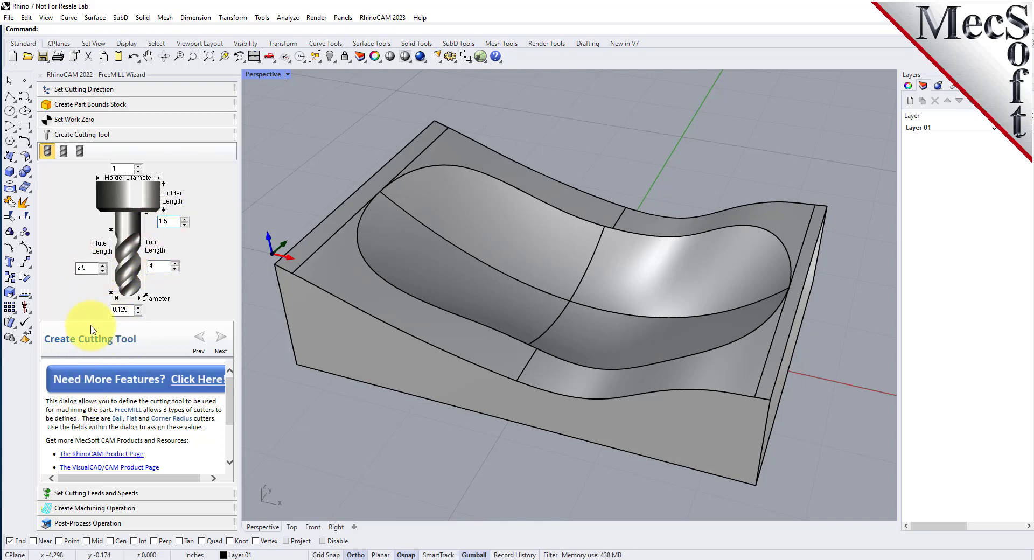
# Step: Generate a finishing toolpath along X with a 0.02 step distance and a stepdown distance of 0
pyautogui.click(83, 493)
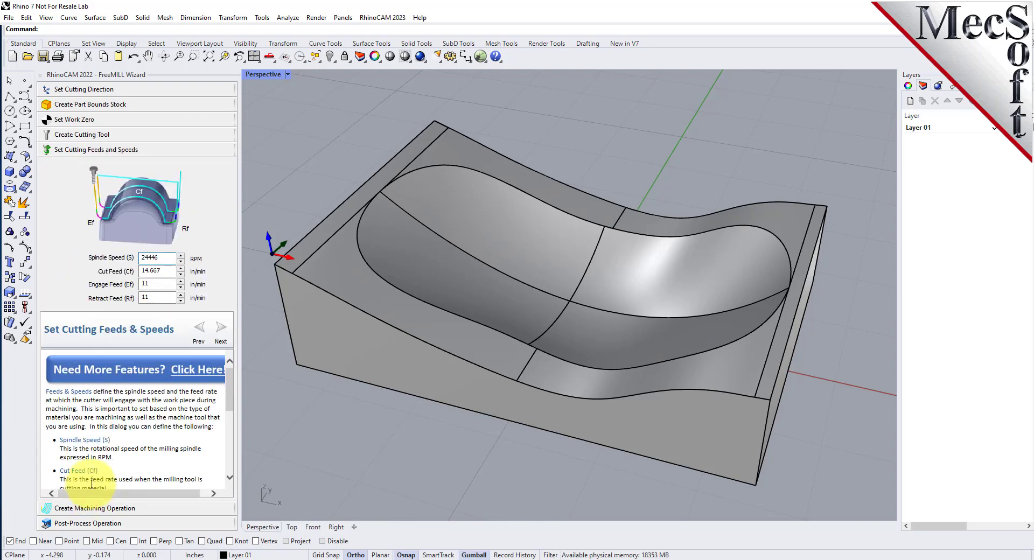
pyautogui.click(98, 510)
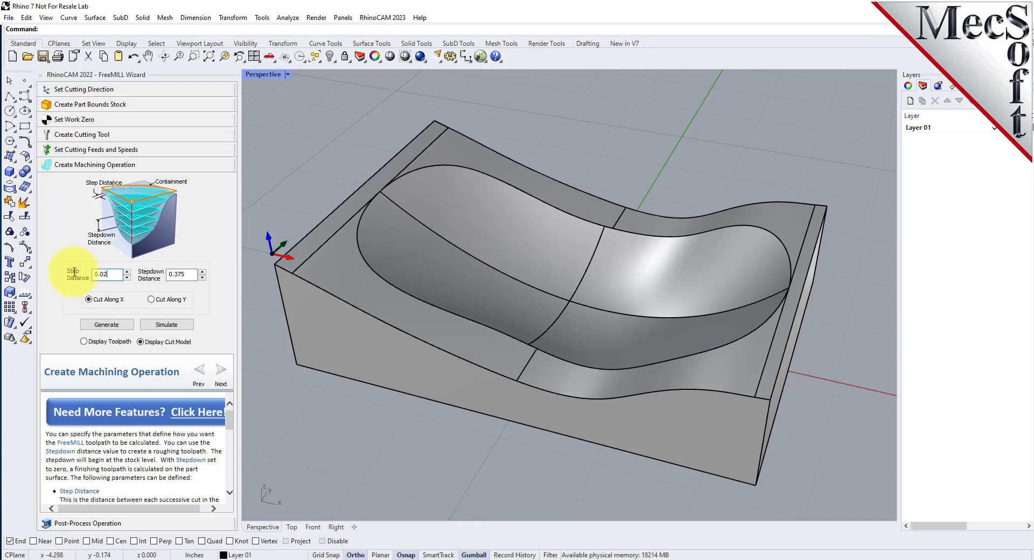
pyautogui.doubleClick(180, 274)
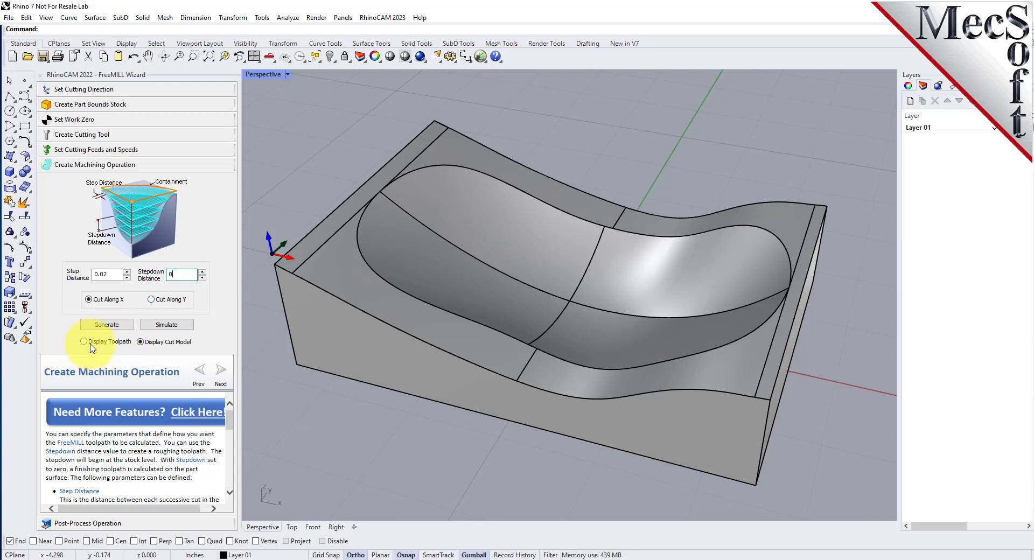
pyautogui.click(111, 326)
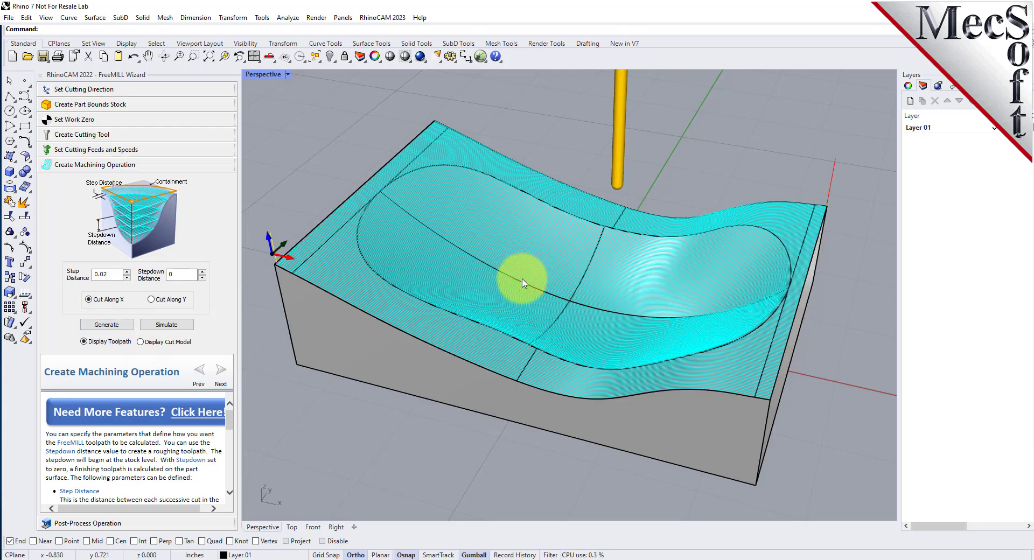
# Step: Examine the finishing toolpath's line spacing up close and simulate its material removal on the stock
pyautogui.moveTo(519, 273); pyautogui.dragTo(425, 309, button='right')
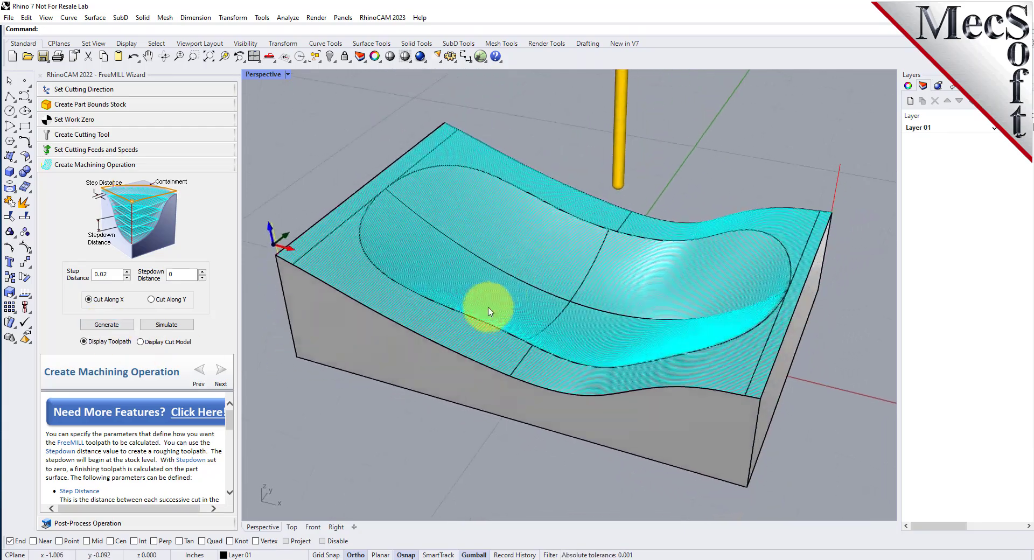
pyautogui.scroll(10, 468, 312)
pyautogui.scroll(7, 525, 336)
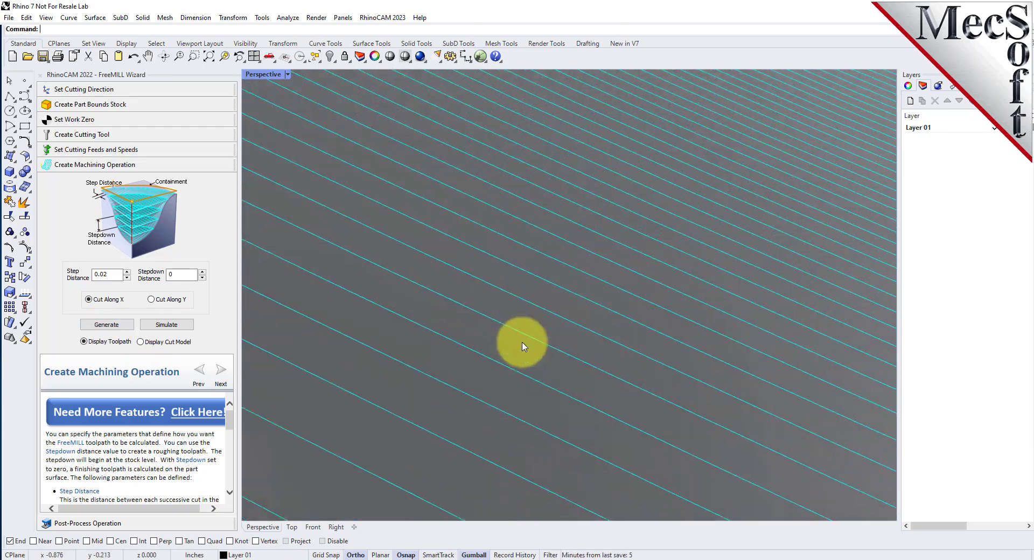
pyautogui.scroll(-10, 466, 328)
pyautogui.scroll(-3, 593, 323)
pyautogui.scroll(-8, 596, 324)
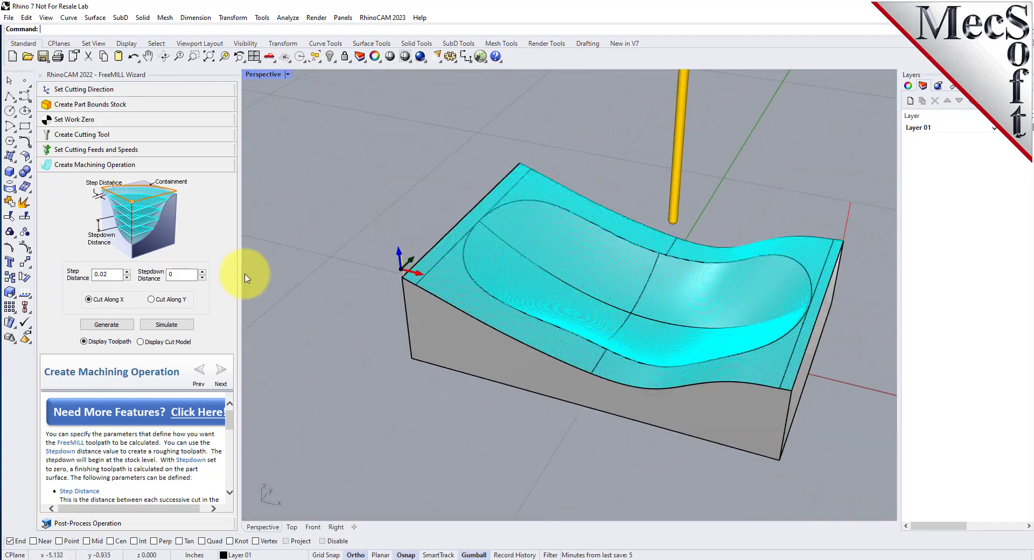
pyautogui.click(172, 325)
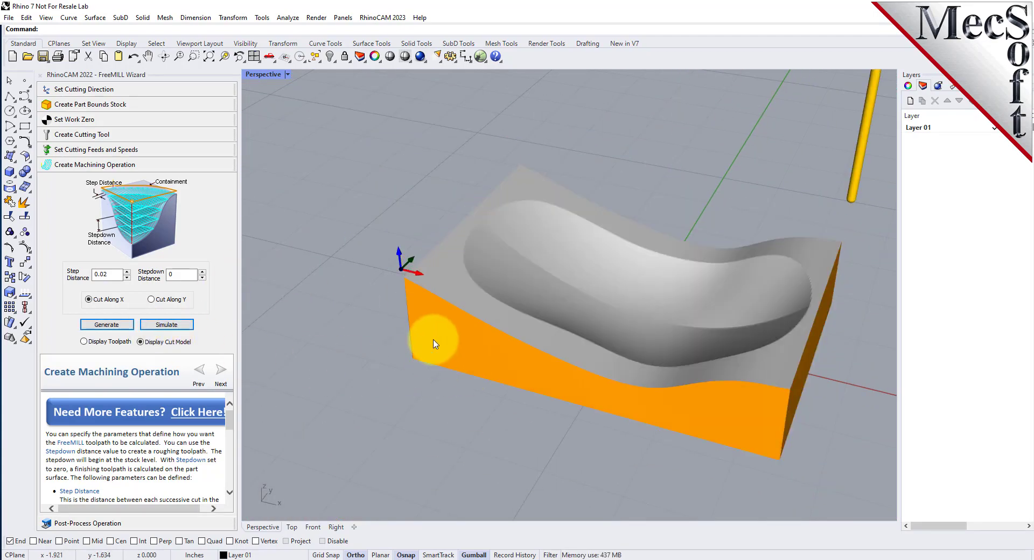
pyautogui.scroll(-4, 334, 220)
pyautogui.scroll(6, 430, 248)
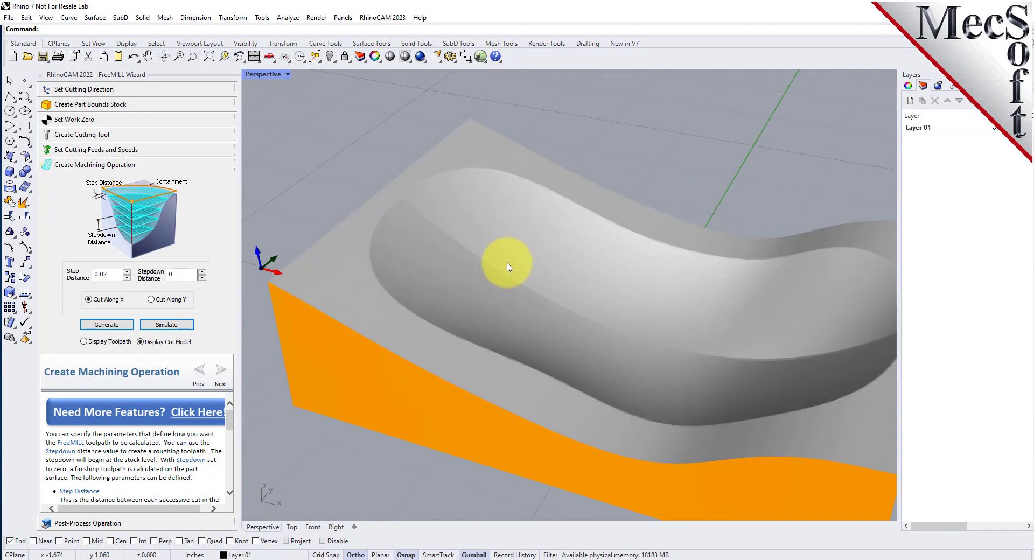
pyautogui.moveTo(480, 248); pyautogui.dragTo(573, 254, button='right')
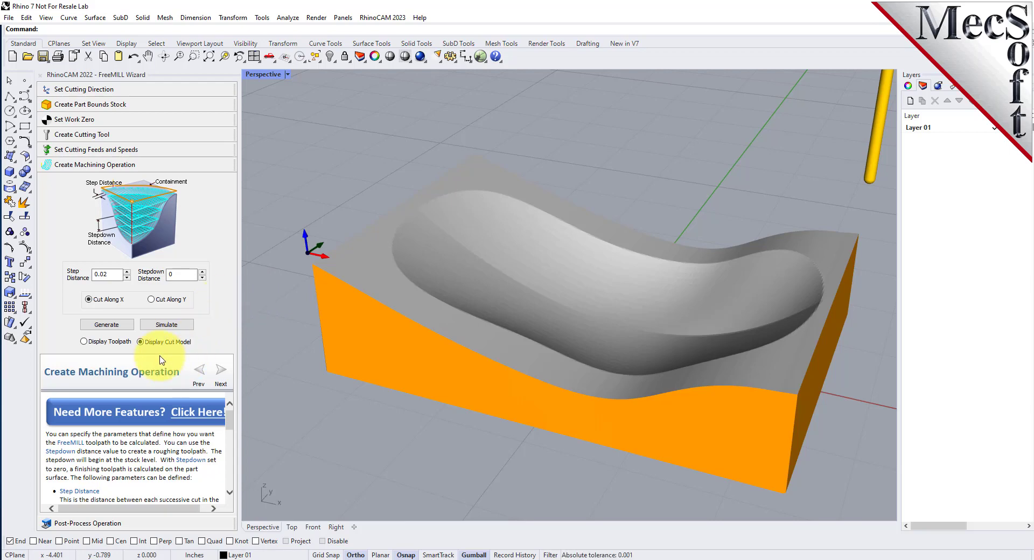
# Step: Redisplay the finishing toolpath, rerun its simulation and examine the cut pocket surface up close
pyautogui.click(84, 341)
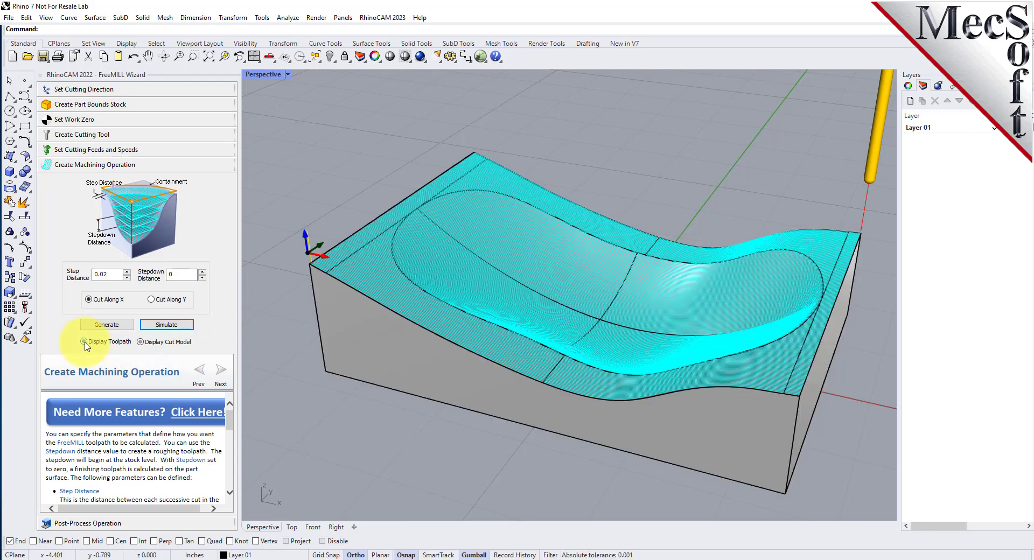
pyautogui.click(168, 326)
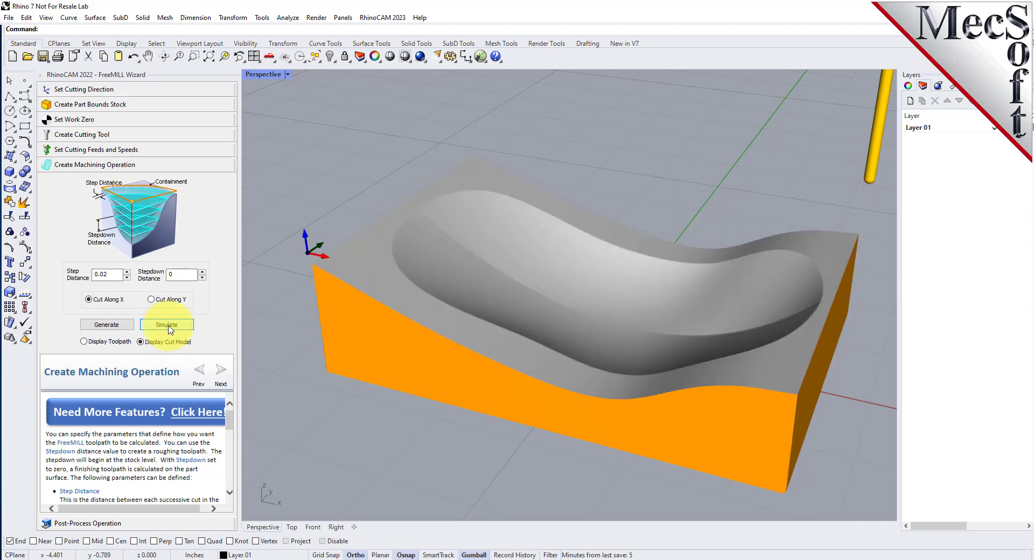
pyautogui.click(113, 326)
pyautogui.click(180, 329)
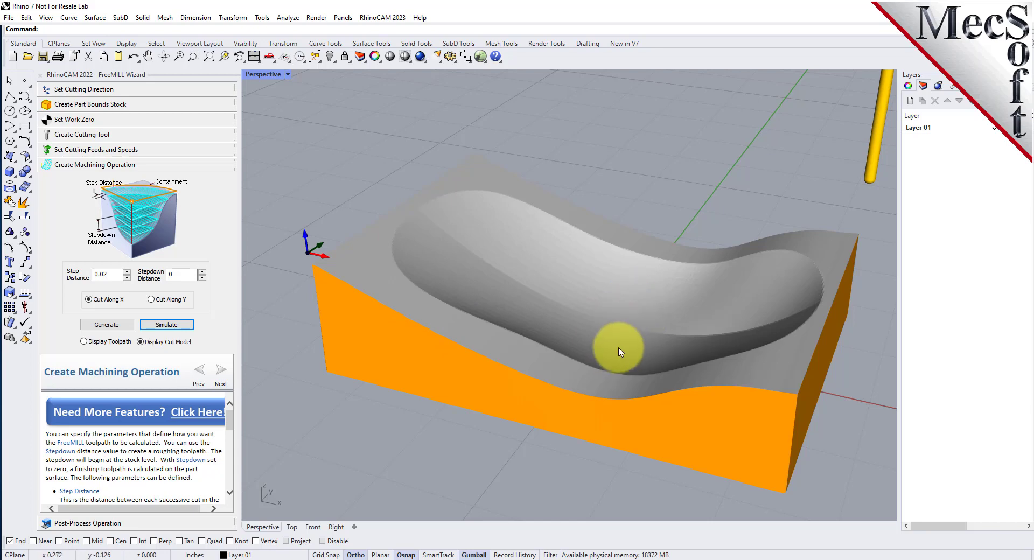
pyautogui.scroll(5, 617, 347)
pyautogui.scroll(3, 614, 282)
pyautogui.scroll(-2, 609, 281)
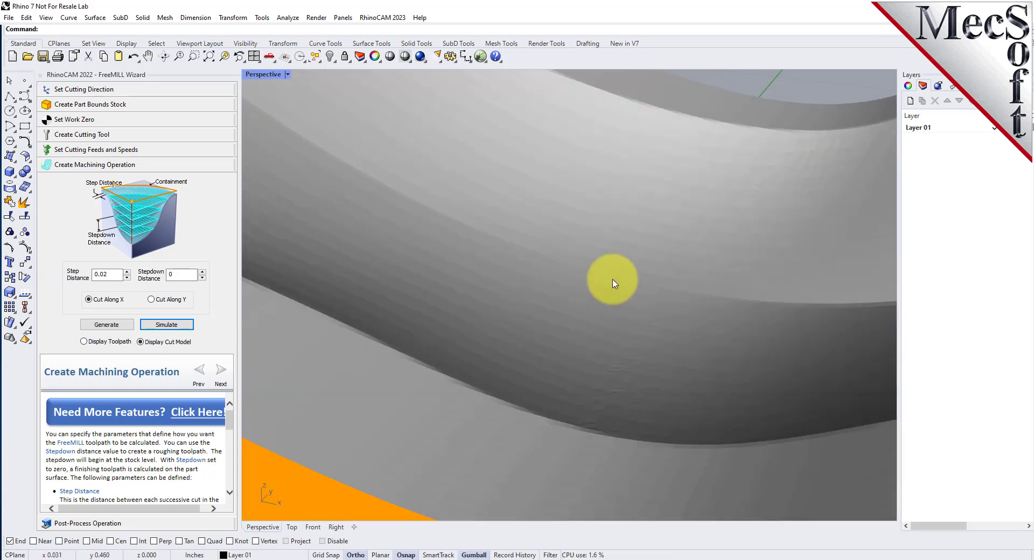
# Step: Examine the whole simulated cut model from a wider view and a steeper viewing angle
pyautogui.scroll(-5, 588, 313)
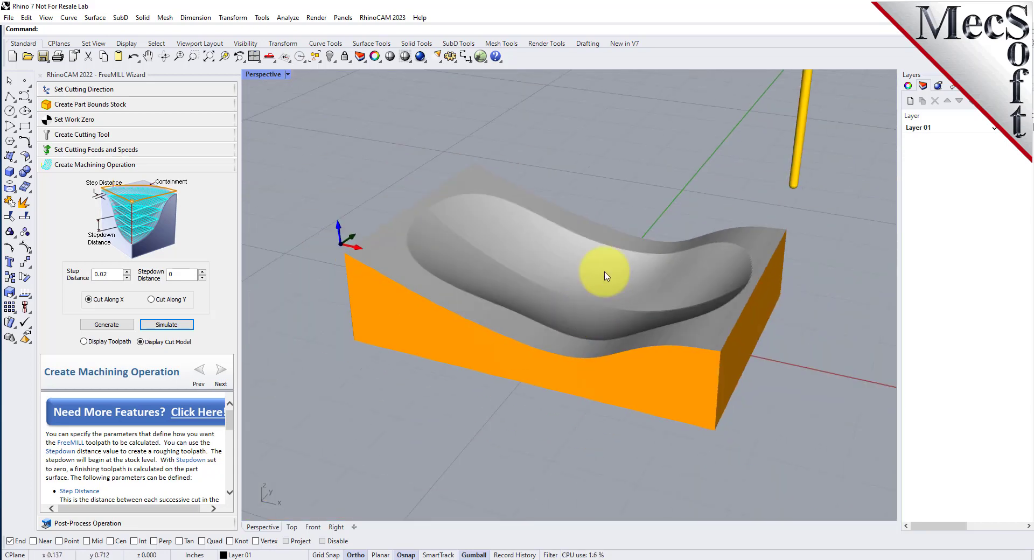
pyautogui.moveTo(605, 273); pyautogui.dragTo(606, 249, button='right')
pyautogui.scroll(-3, 593, 224)
pyautogui.scroll(5, 589, 246)
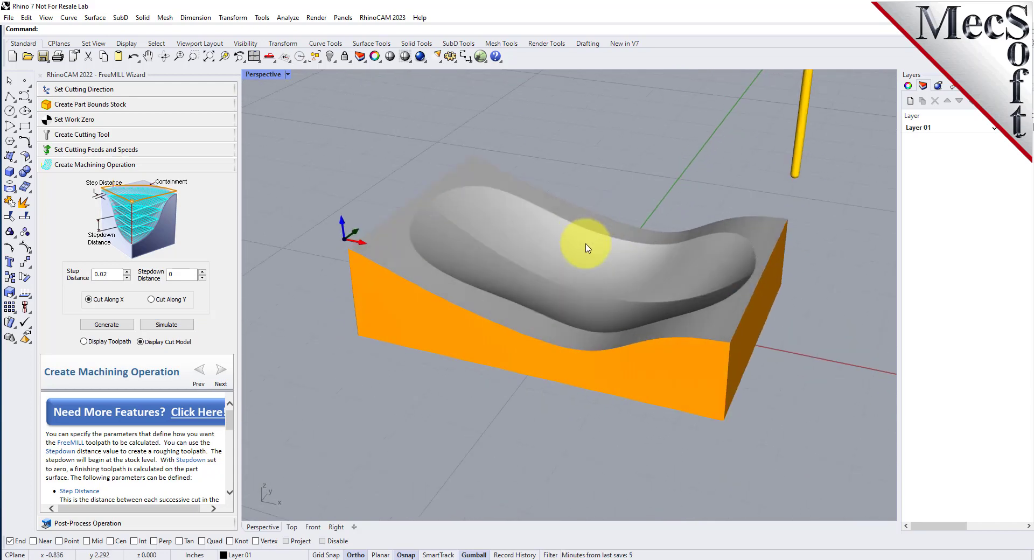
pyautogui.moveTo(568, 296); pyautogui.dragTo(584, 317, button='right')
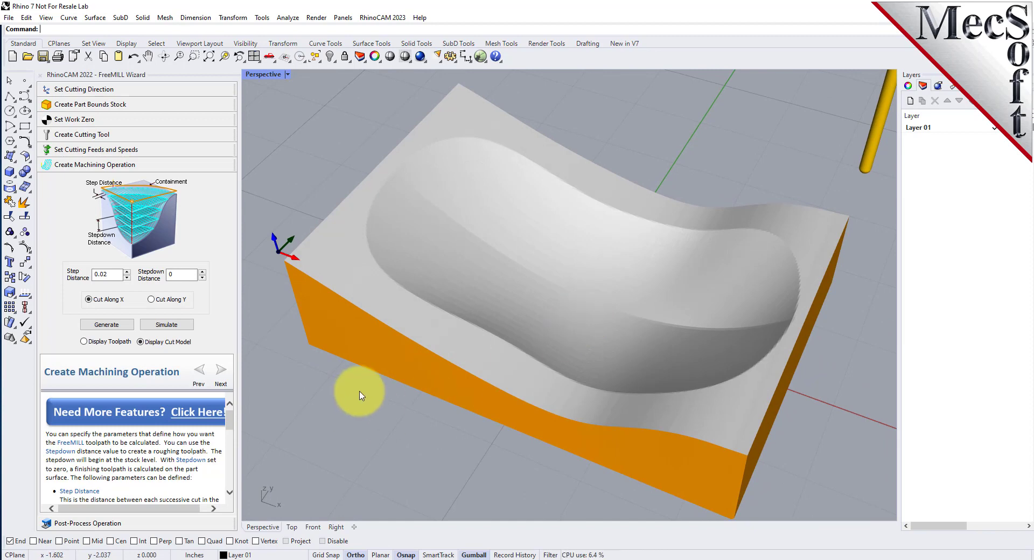
# Step: Post-process the finishing toolpath with the Haas post processor and save the G-code as FreeMILL-PFinish.nc
pyautogui.click(86, 523)
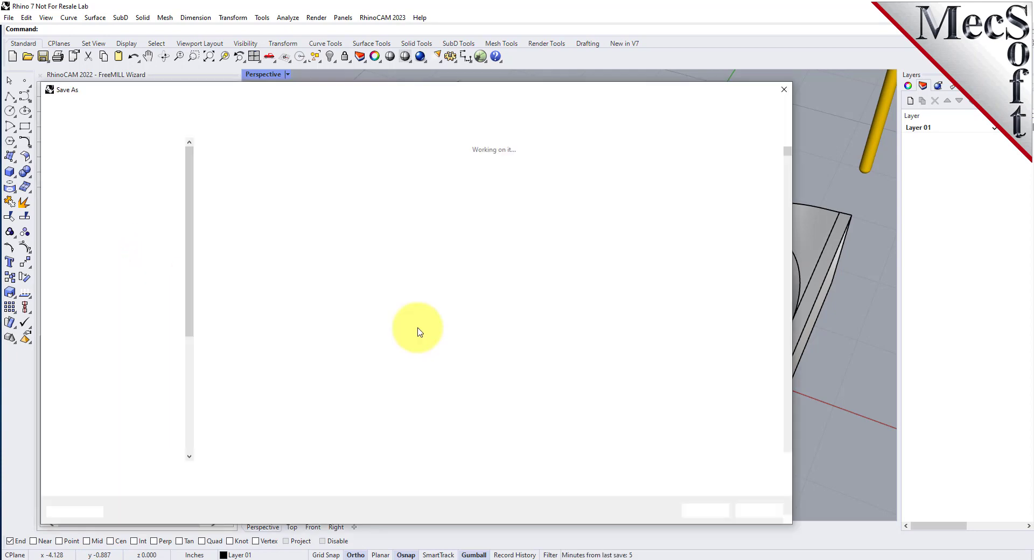
pyautogui.click(277, 232)
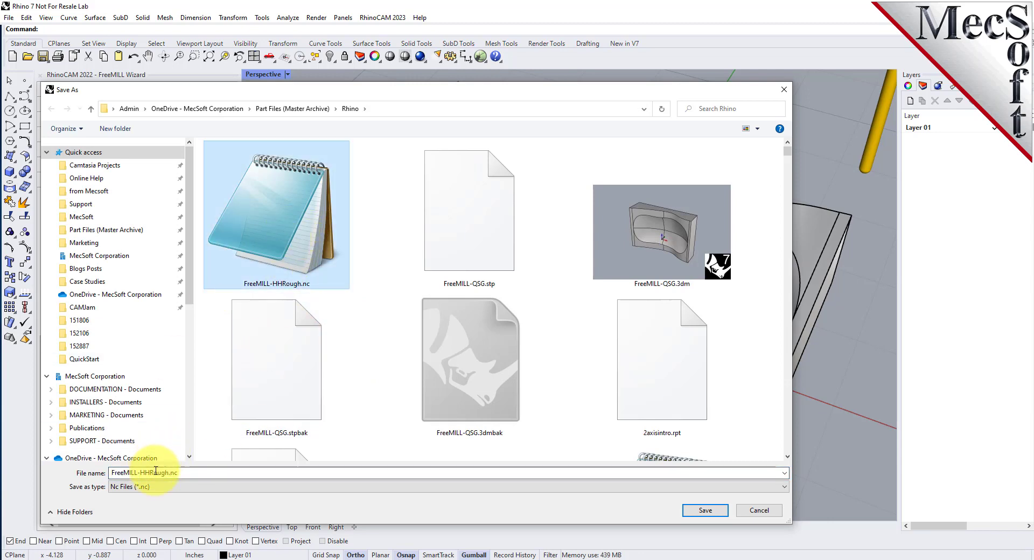
pyautogui.click(158, 473)
pyautogui.doubleClick(142, 473)
pyautogui.click(140, 473)
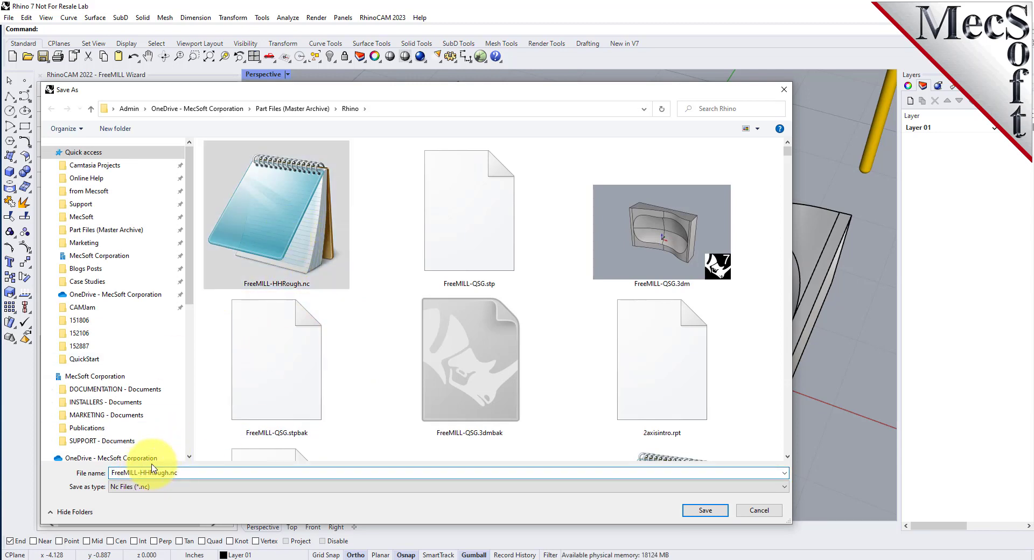
pyautogui.write('P')
pyautogui.write('ish')
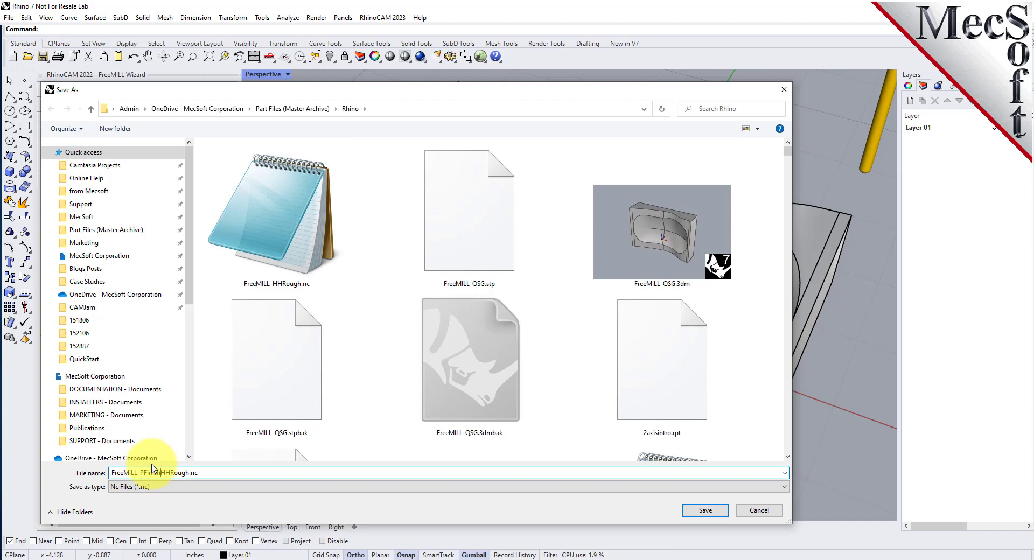
pyautogui.press('Delete')
pyautogui.press('Delete')
pyautogui.press('Delete')
pyautogui.click(705, 511)
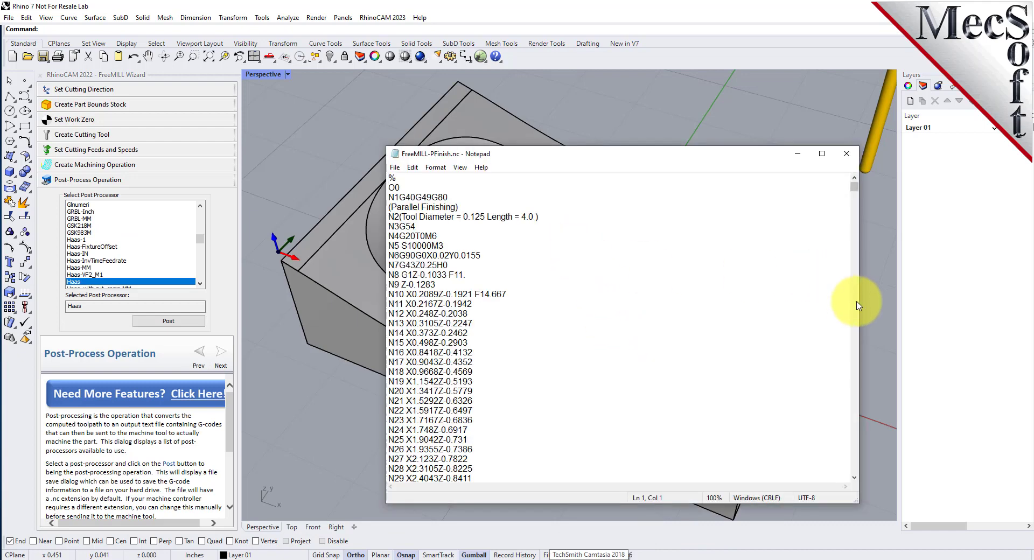
# Step: Shrink the Notepad window showing the finishing G-code and reposition it beside the pocket so more of the part is uncovered
pyautogui.moveTo(858, 306); pyautogui.dragTo(695, 295)
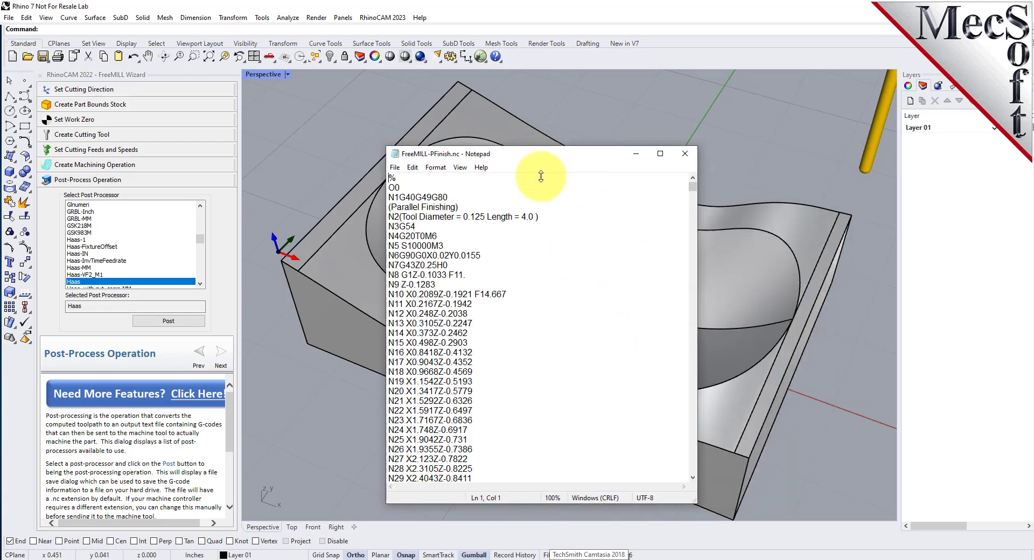
pyautogui.moveTo(540, 177); pyautogui.dragTo(697, 107)
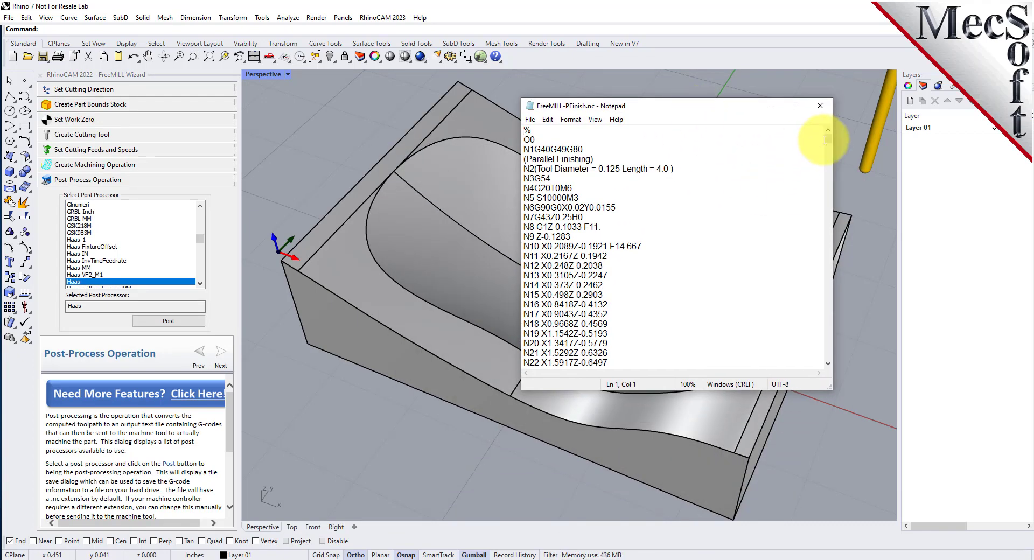
pyautogui.moveTo(824, 140); pyautogui.dragTo(670, 168)
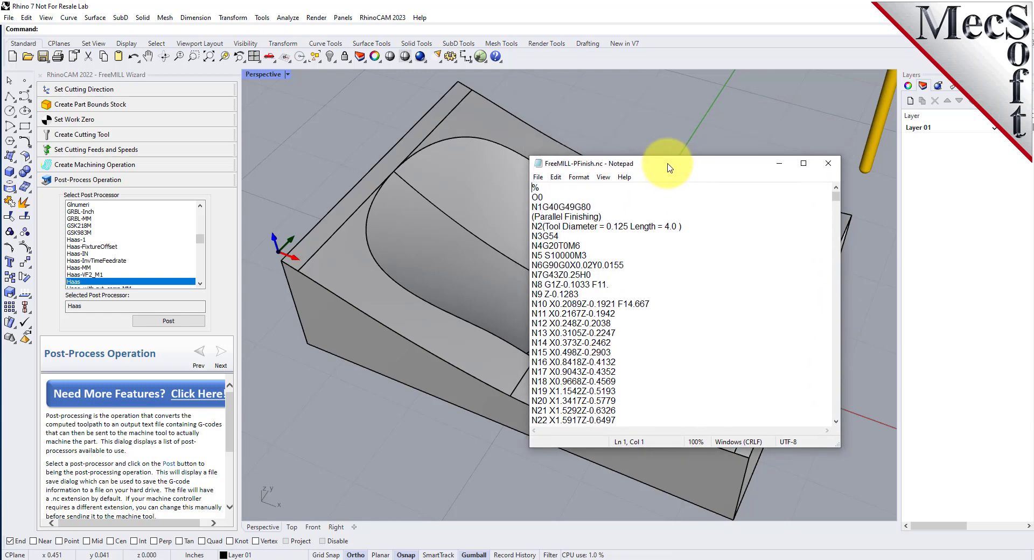